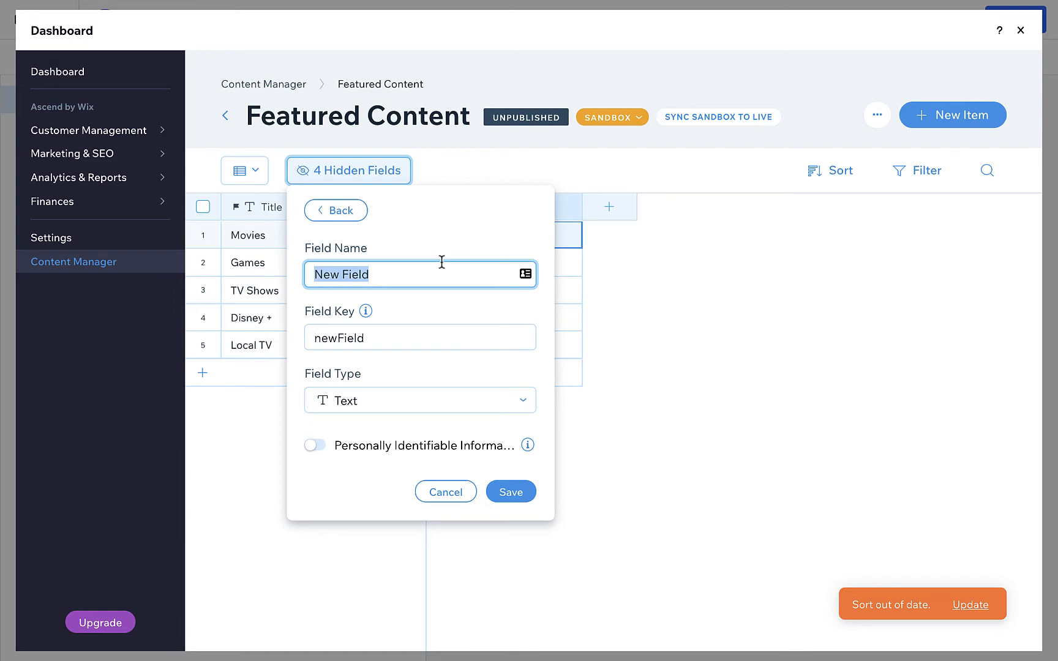
Step: Name the new collection field Image, set its field type to Image, and save it
{"action": "key", "text": "BackSpace"}
{"action": "key", "text": "BackSpace"}
{"action": "type", "text": "Image"}
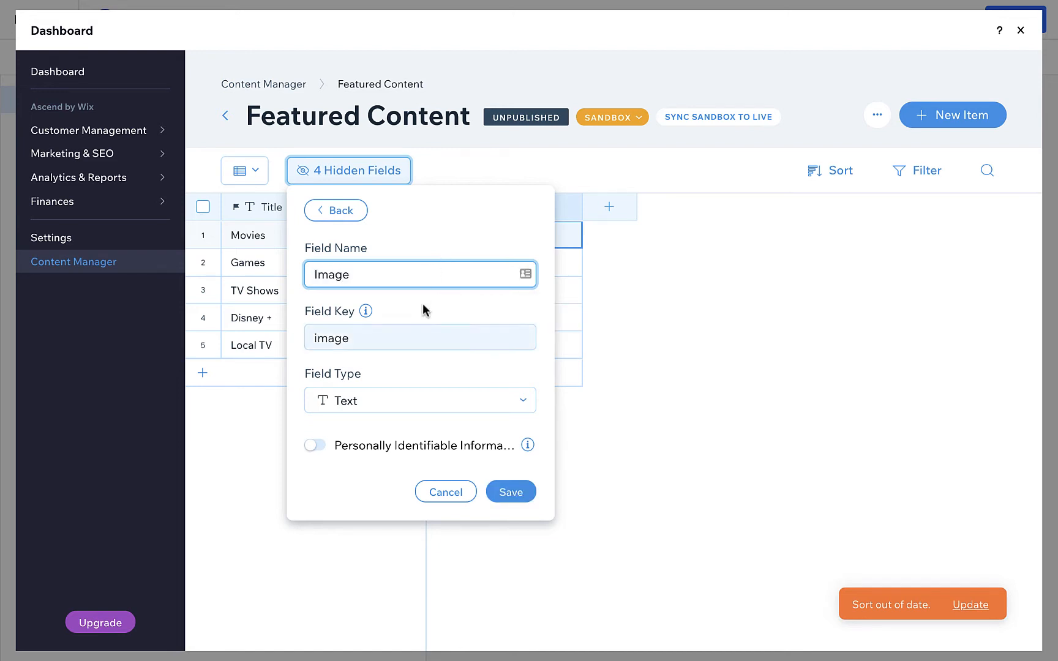
{"action": "left_click", "coordinate": [374, 401]}
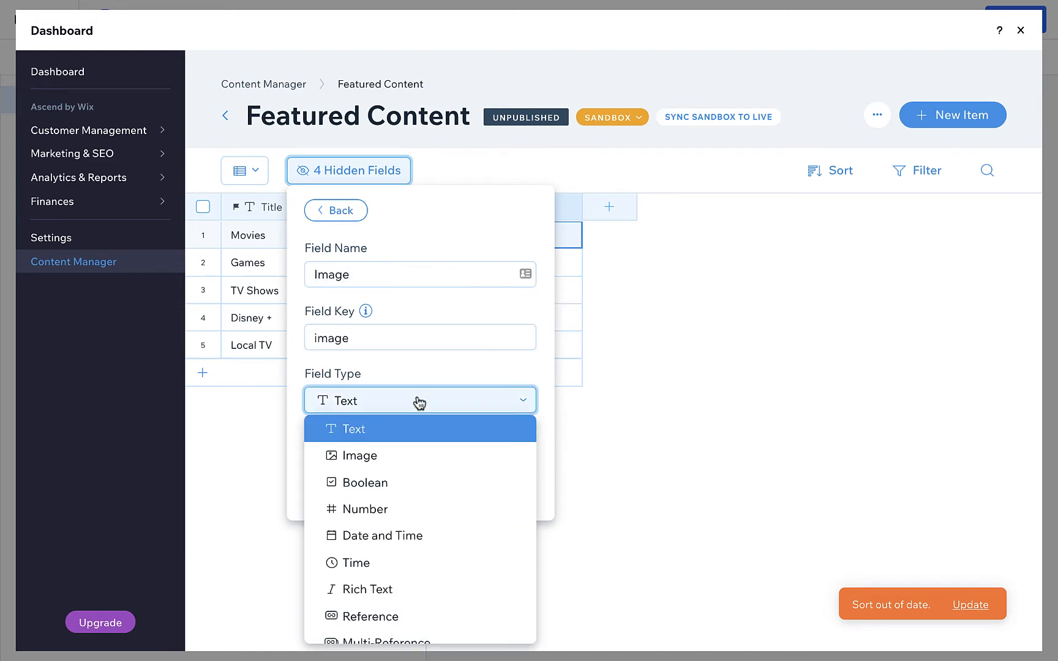
{"action": "left_click", "coordinate": [411, 465]}
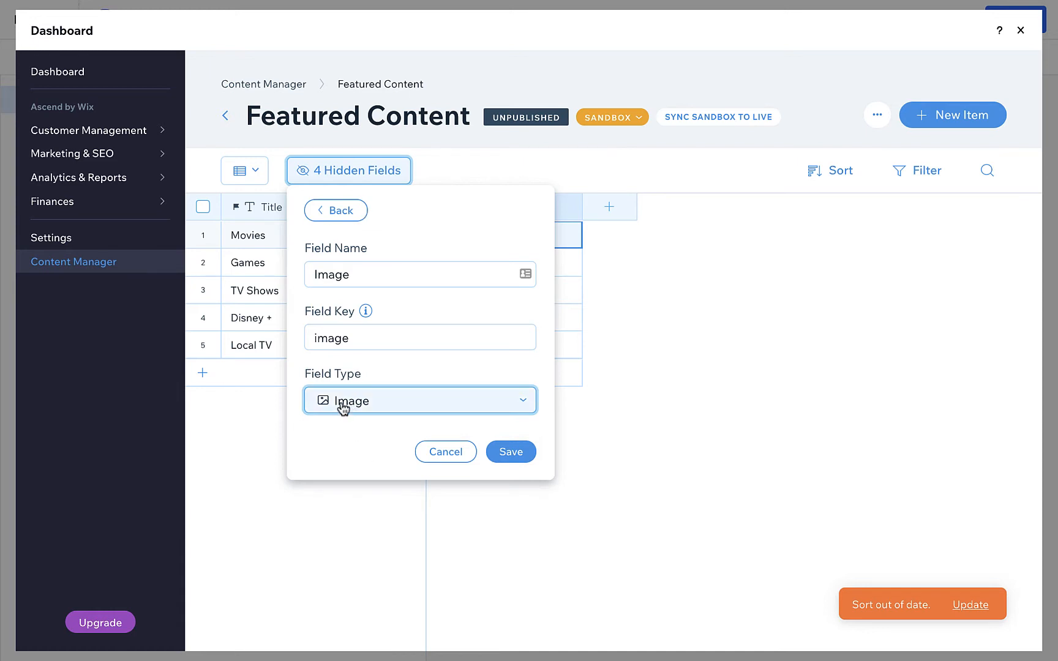
{"action": "left_click", "coordinate": [504, 452]}
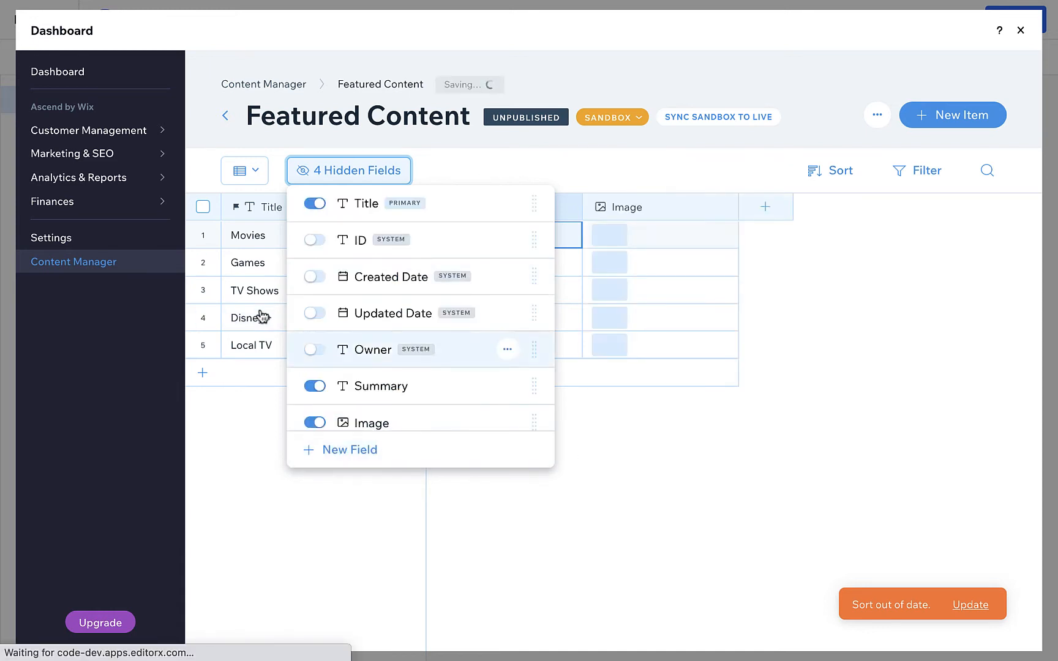
Step: Add a field named Order with the Number field type to the Featured Content collection
{"action": "left_click", "coordinate": [349, 450]}
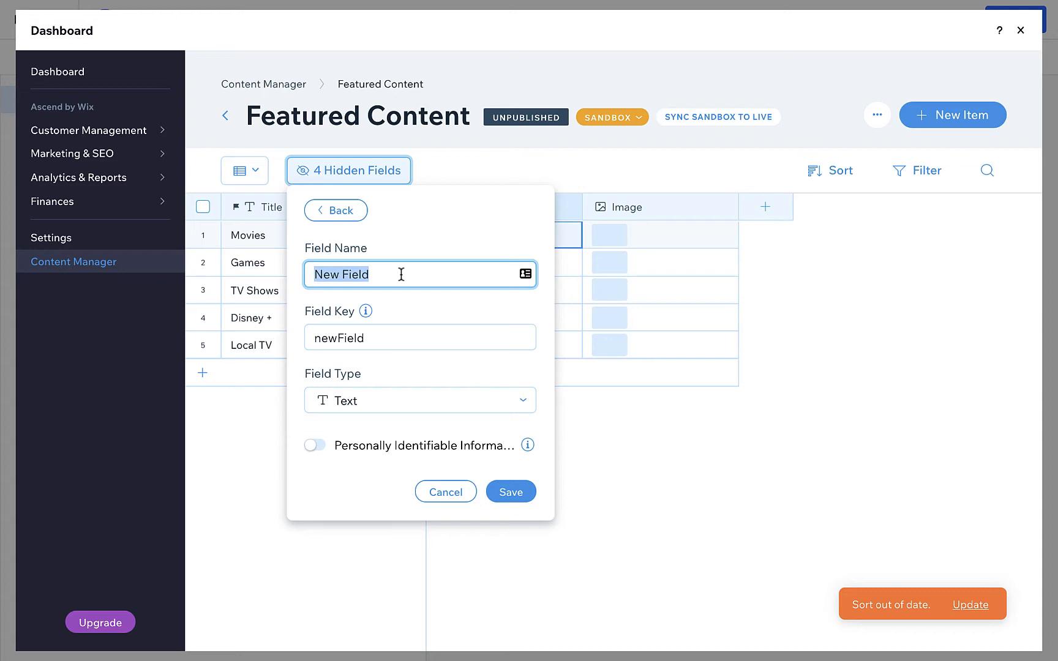
{"action": "type", "text": "Order"}
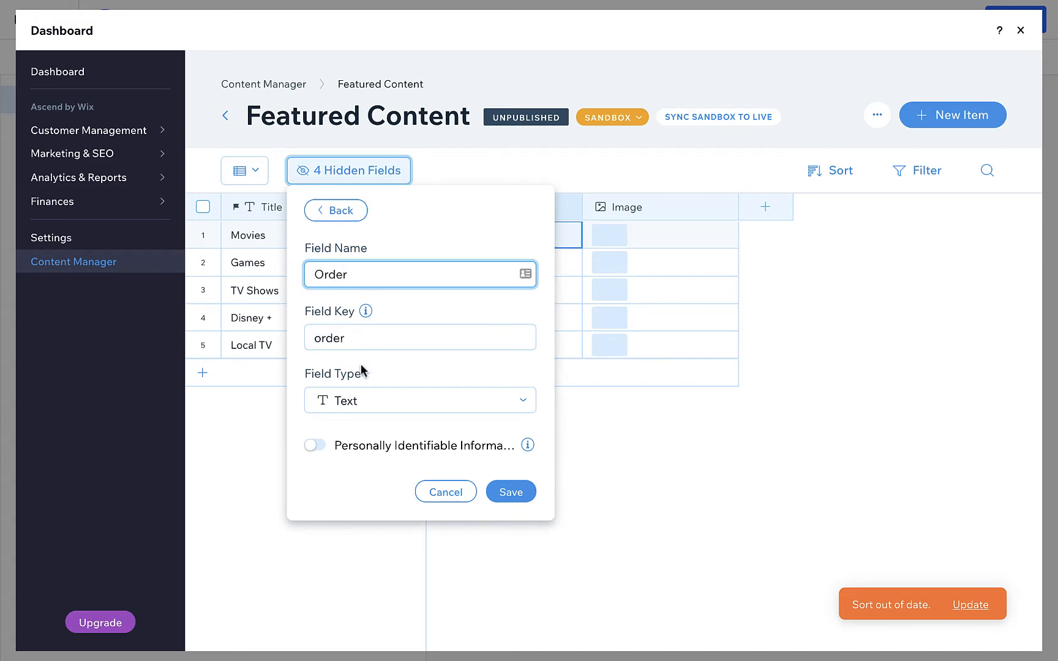
{"action": "left_click", "coordinate": [381, 401]}
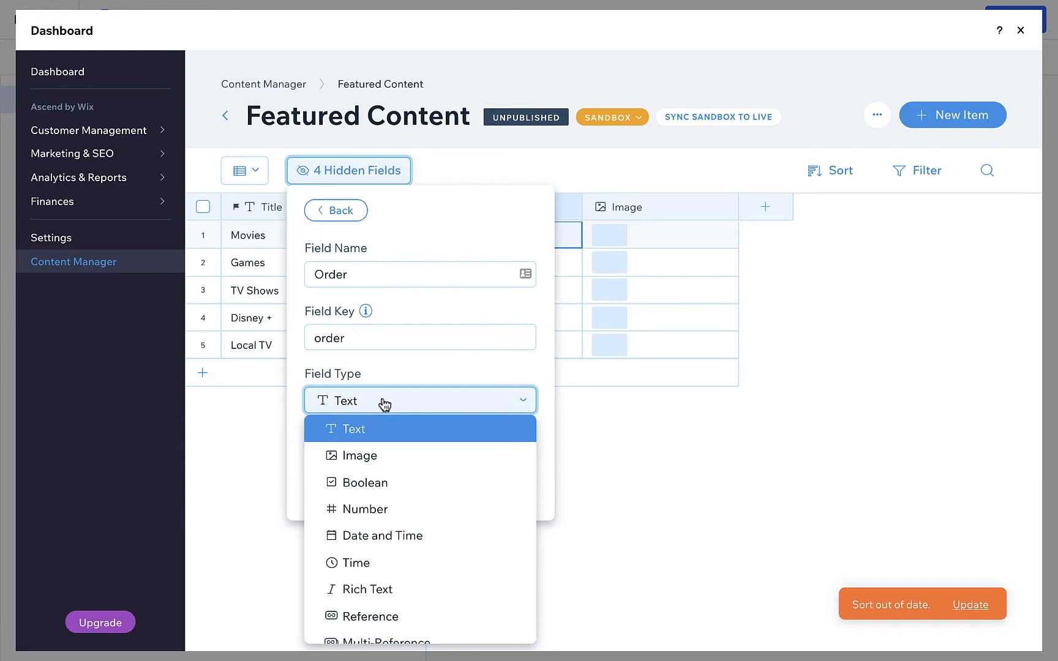
{"action": "left_click", "coordinate": [373, 508]}
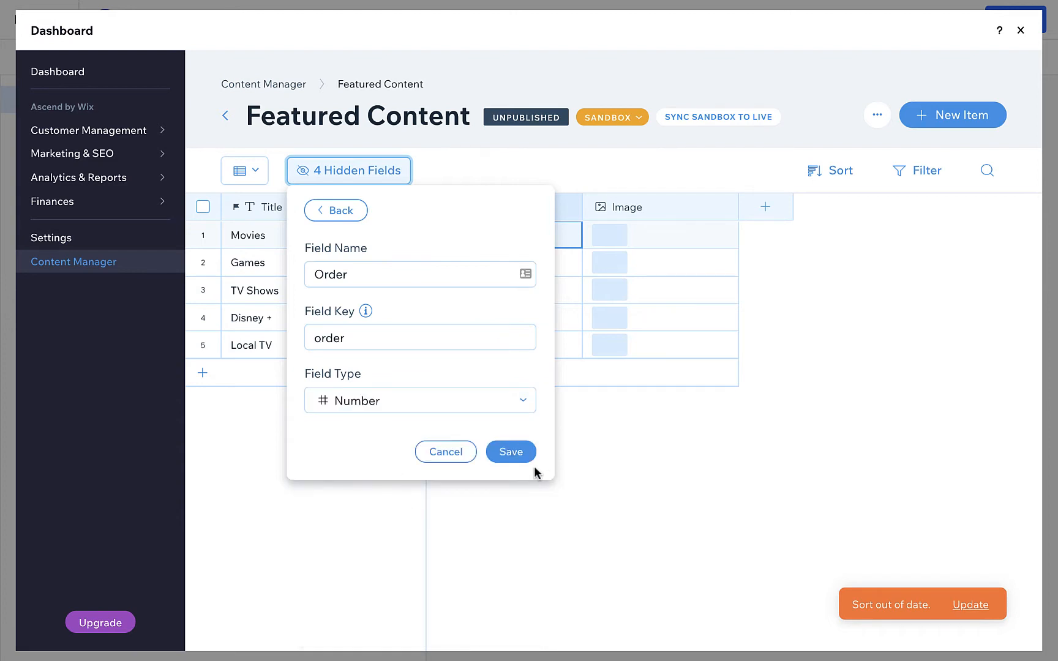
{"action": "left_click", "coordinate": [517, 451]}
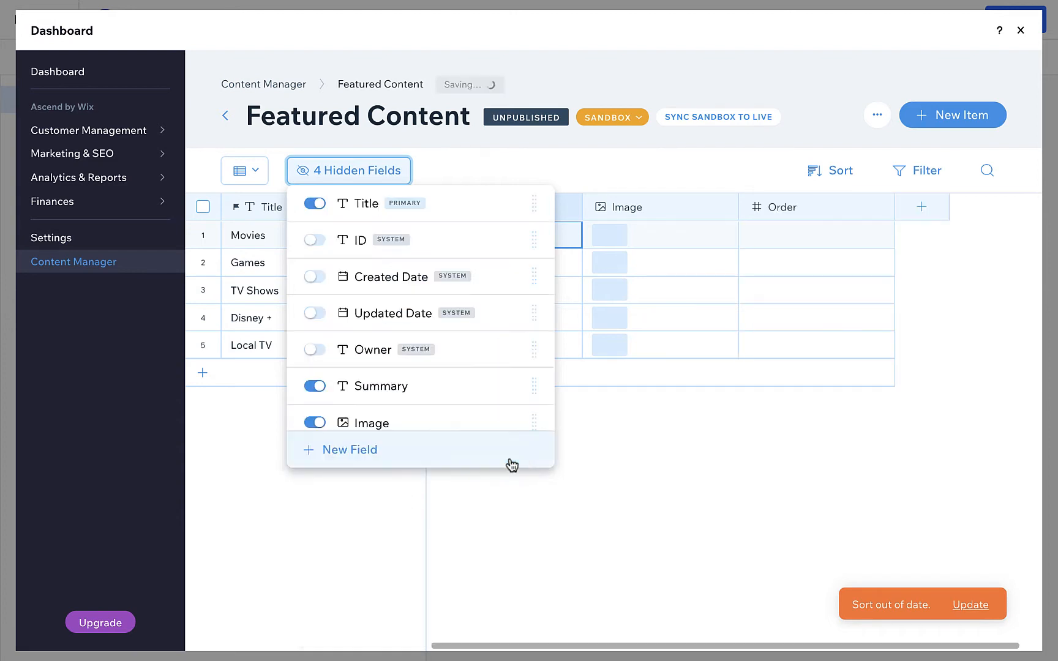
Step: Add a field named URL with the URL field type to the Featured Content collection
{"action": "left_click", "coordinate": [923, 211]}
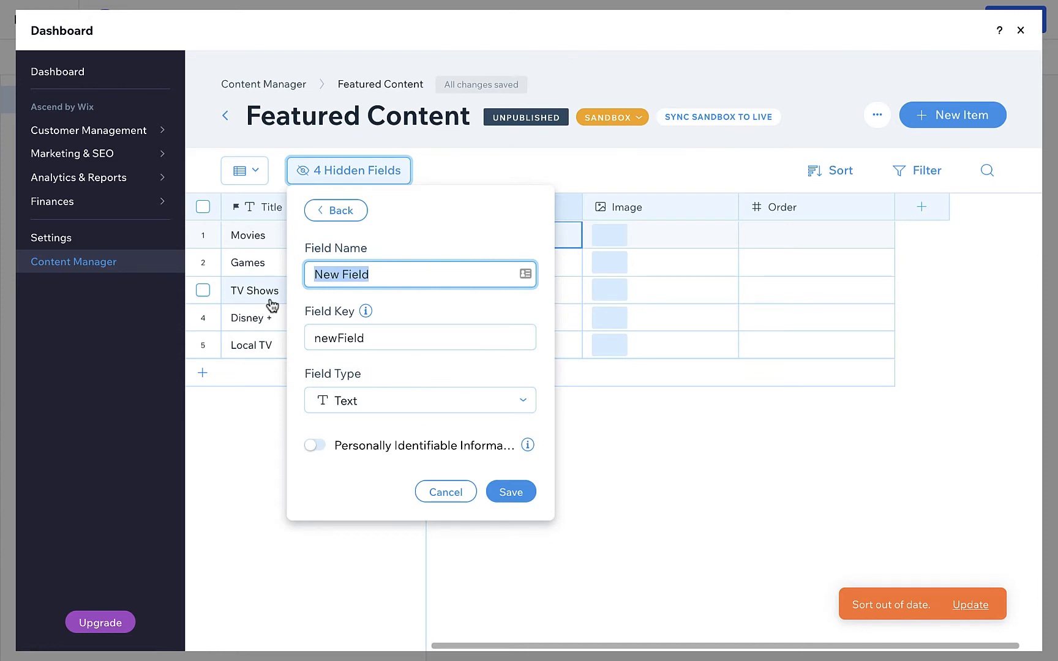
{"action": "type", "text": "URL"}
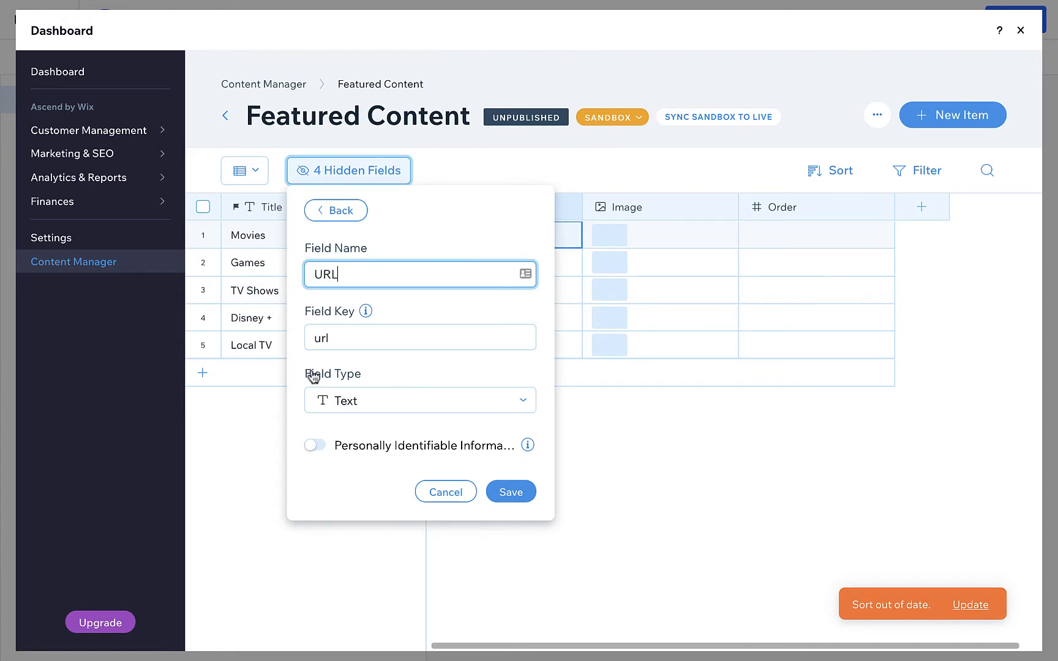
{"action": "left_click", "coordinate": [402, 401]}
{"action": "scroll", "coordinate": [385, 573], "scroll_direction": "down", "scroll_amount": 2}
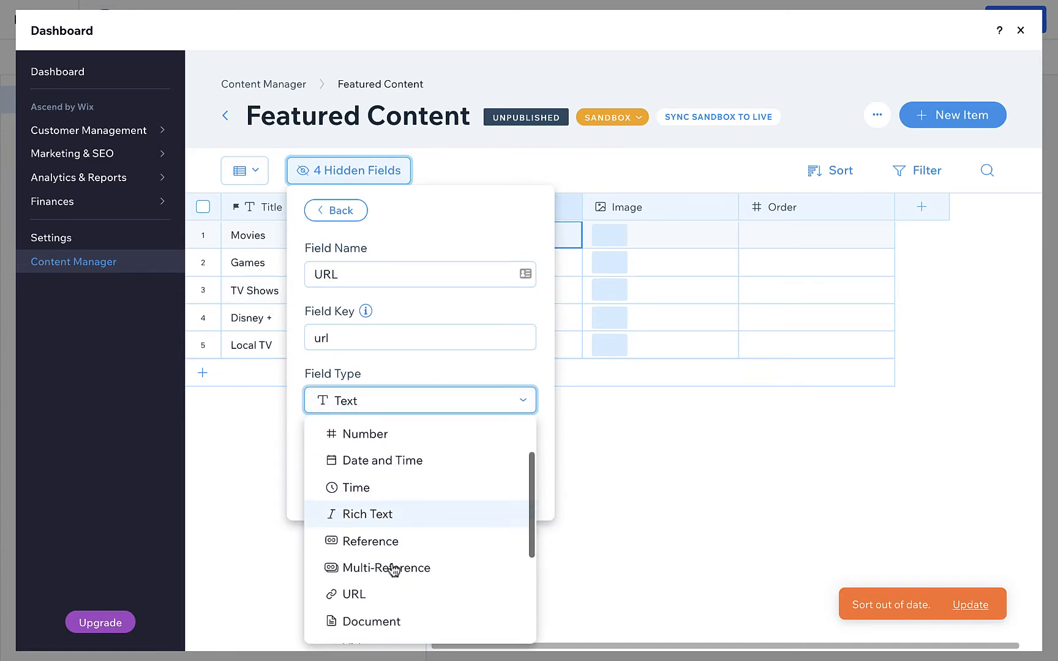
{"action": "left_click", "coordinate": [378, 597]}
{"action": "left_click", "coordinate": [371, 335]}
{"action": "key", "text": "Return"}
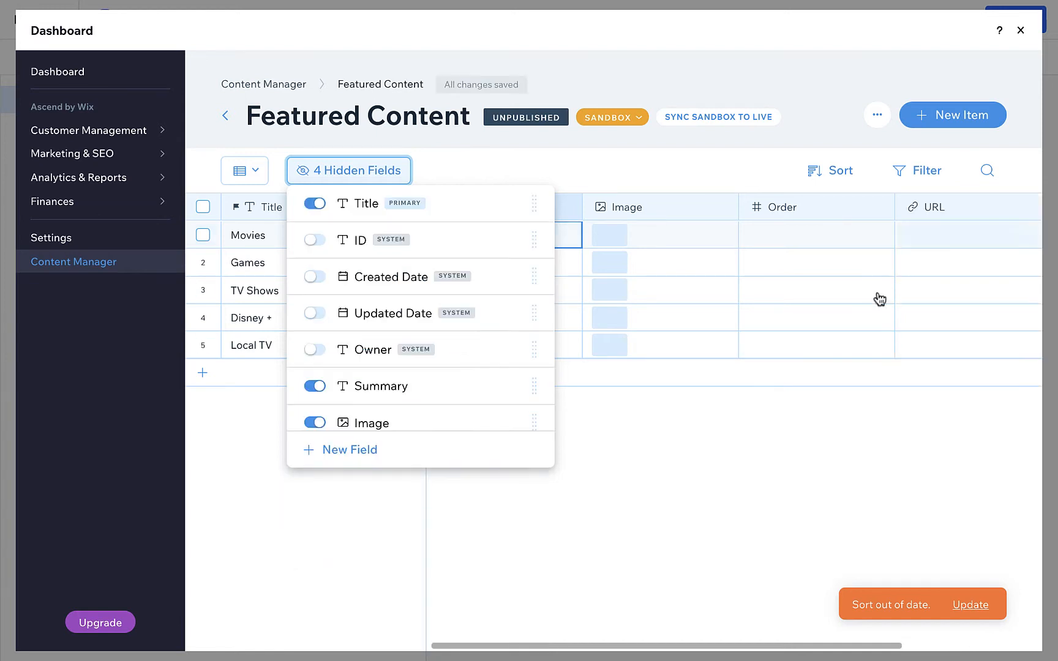
Step: Add a Text field named Button Label to the collection and close the field list
{"action": "left_click_drag", "start_coordinate": [690, 643], "coordinate": [838, 645]}
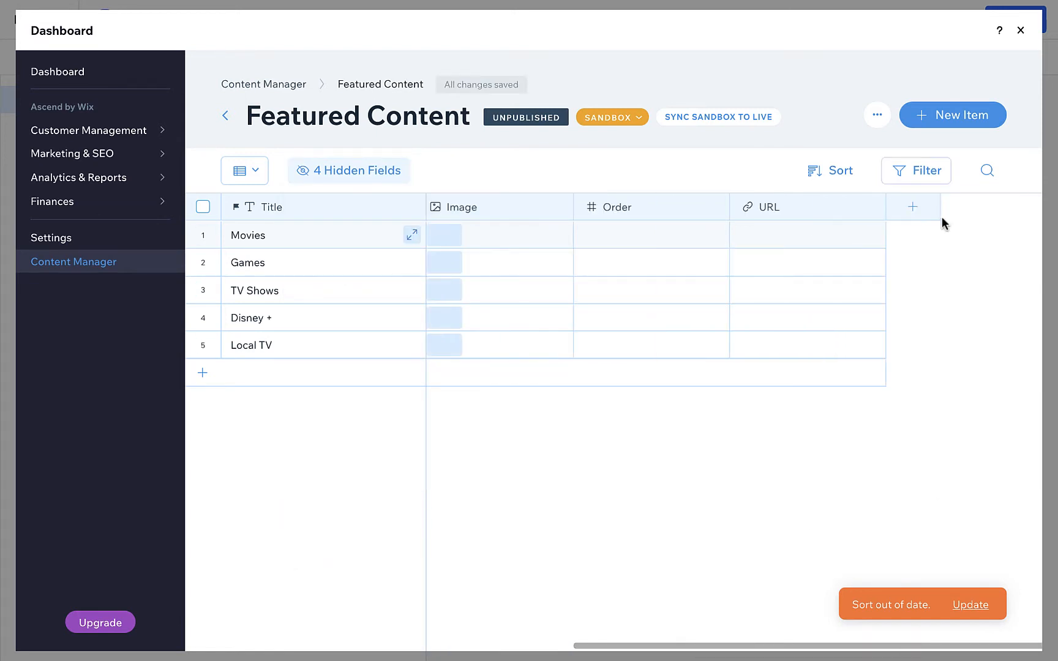
{"action": "left_click", "coordinate": [917, 217]}
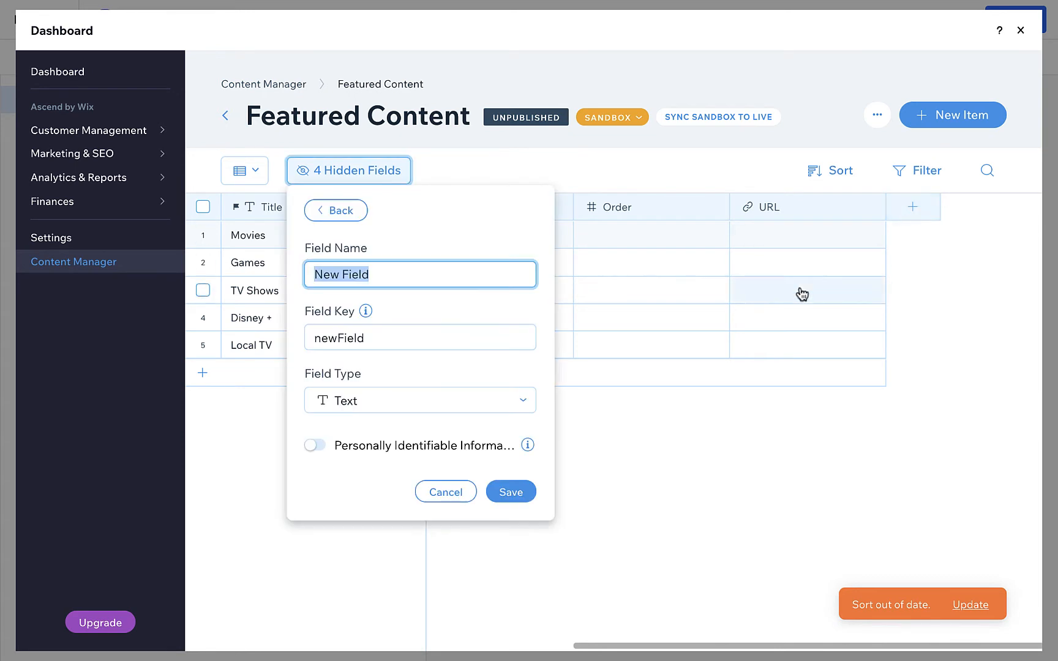
{"action": "type", "text": "Button Label"}
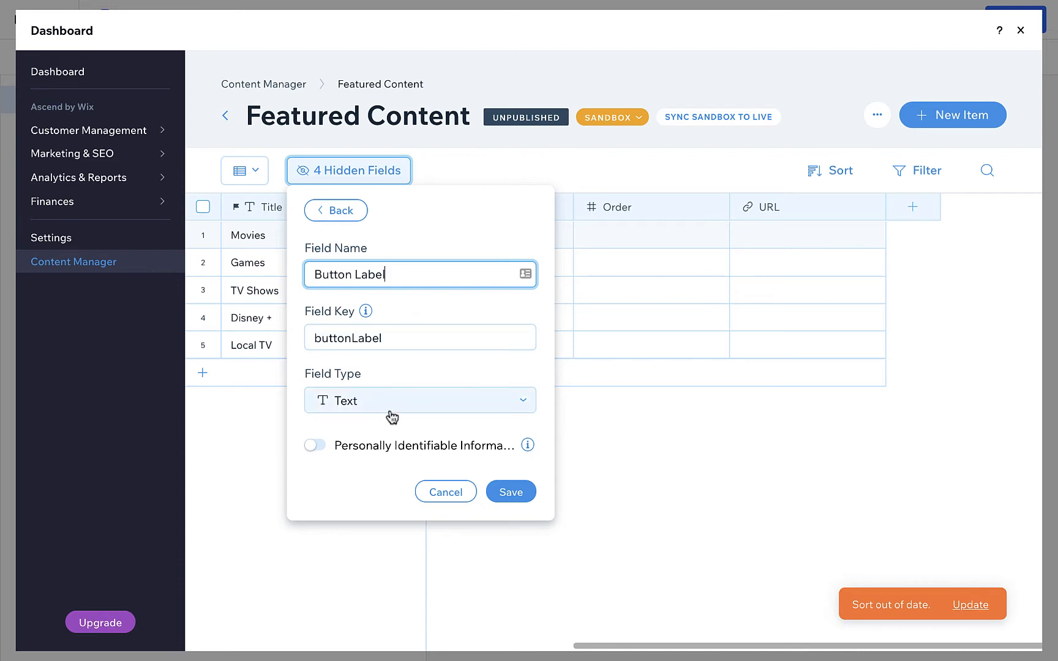
{"action": "left_click", "coordinate": [509, 490]}
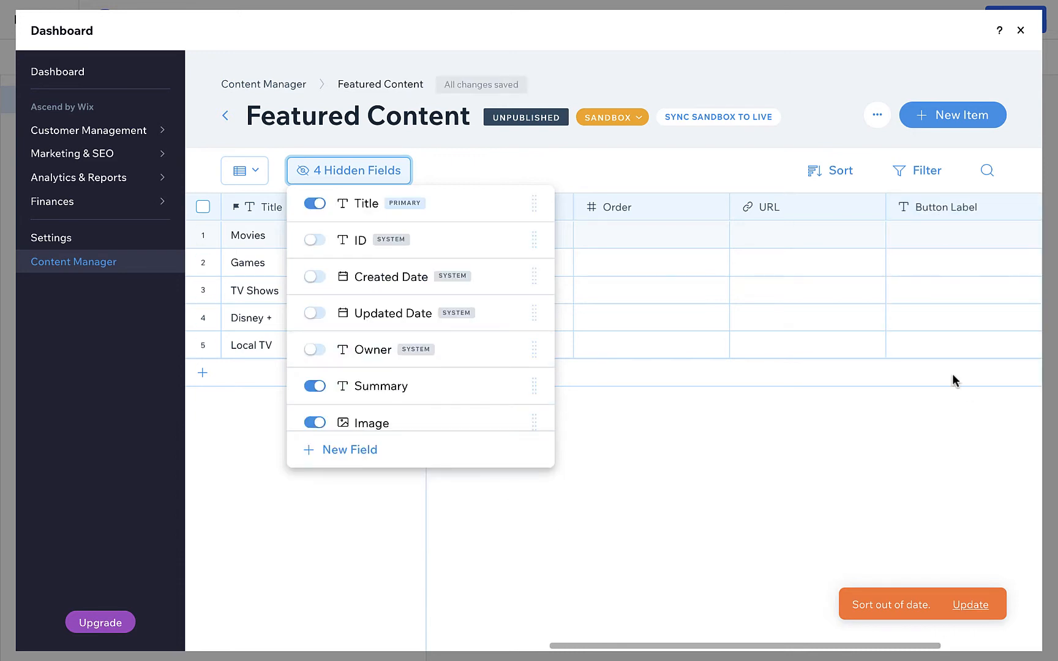
{"action": "left_click", "coordinate": [852, 493]}
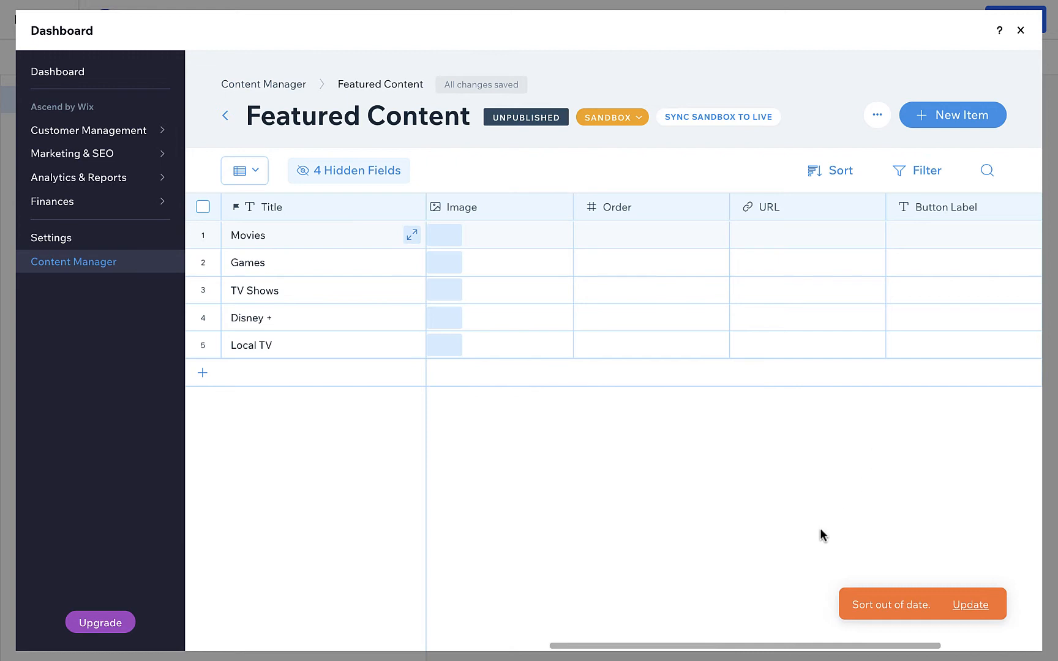
Step: Set the Movies item's image to movie.jpg from the site files
{"action": "left_click_drag", "start_coordinate": [791, 648], "coordinate": [537, 644]}
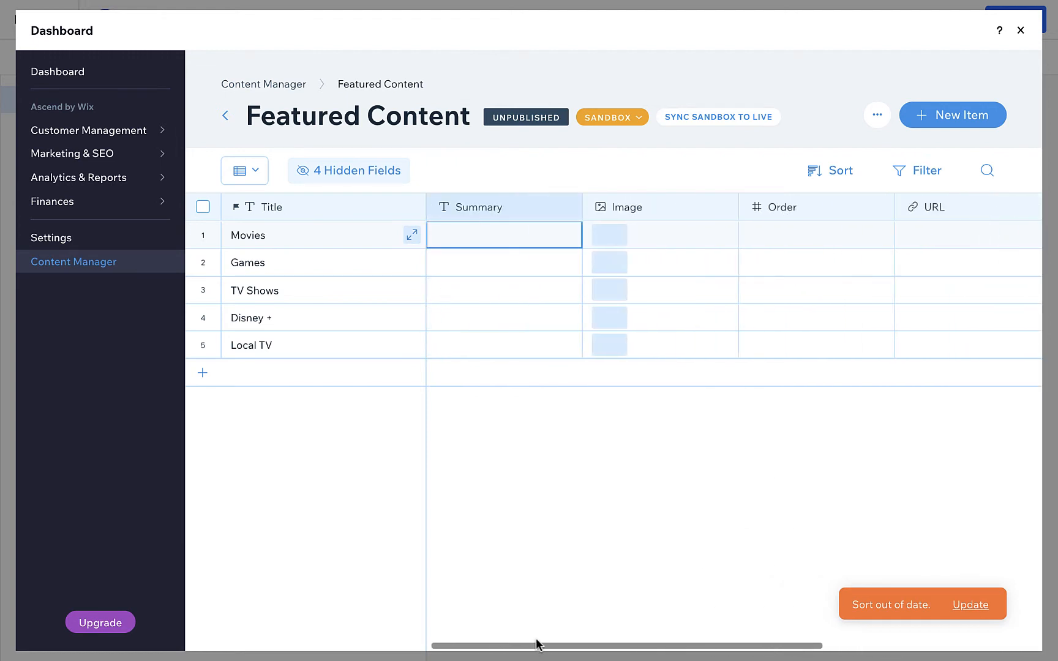
{"action": "left_click", "coordinate": [466, 245]}
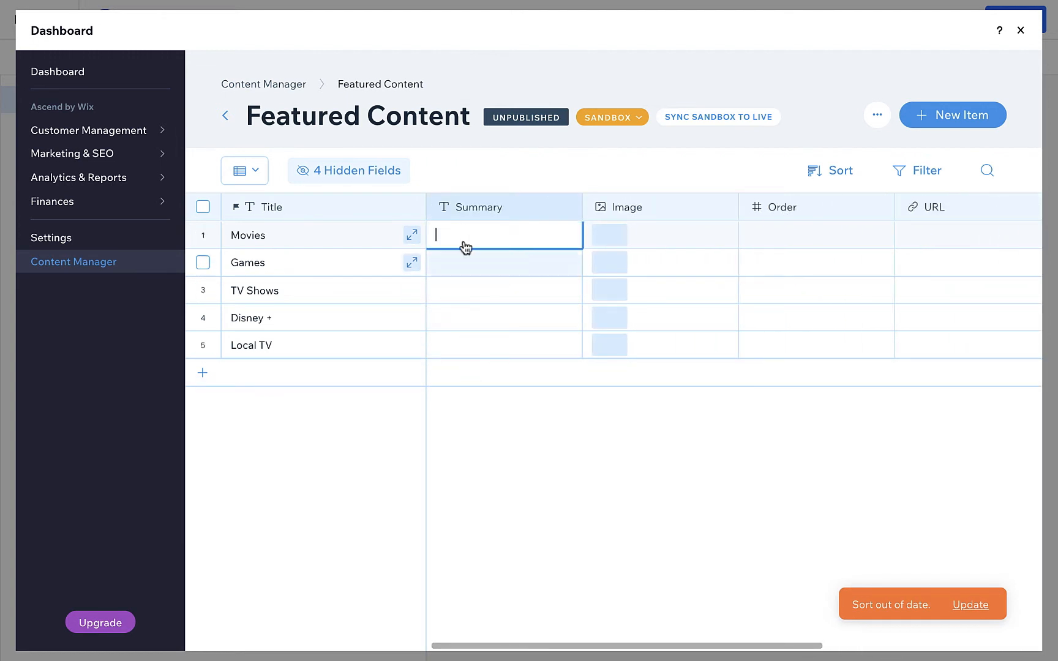
{"action": "left_click", "coordinate": [610, 240]}
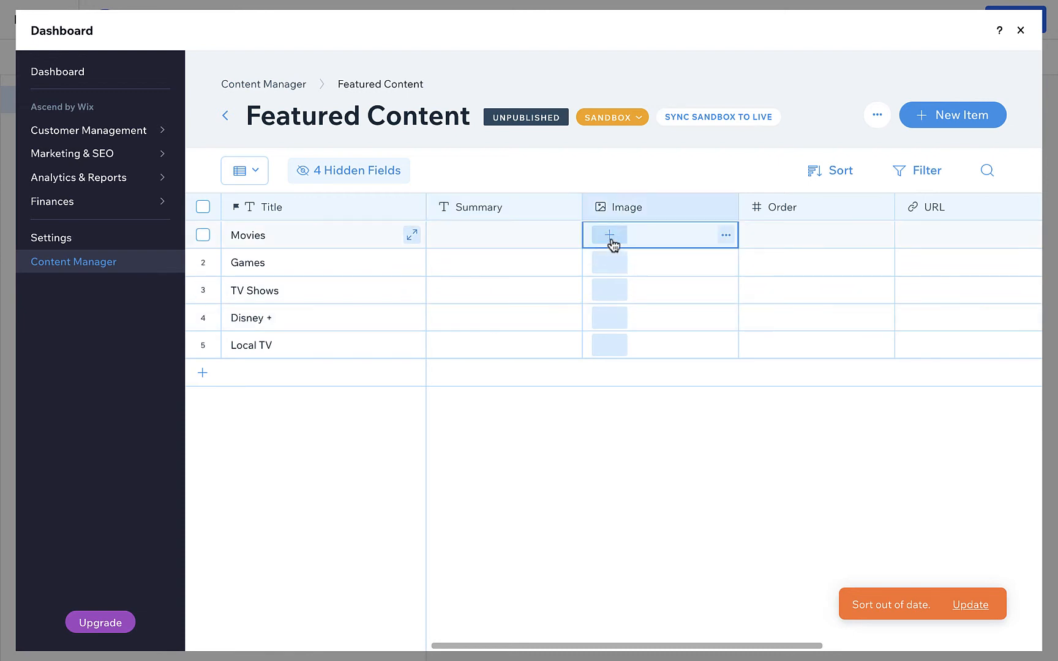
{"action": "left_click", "coordinate": [611, 238]}
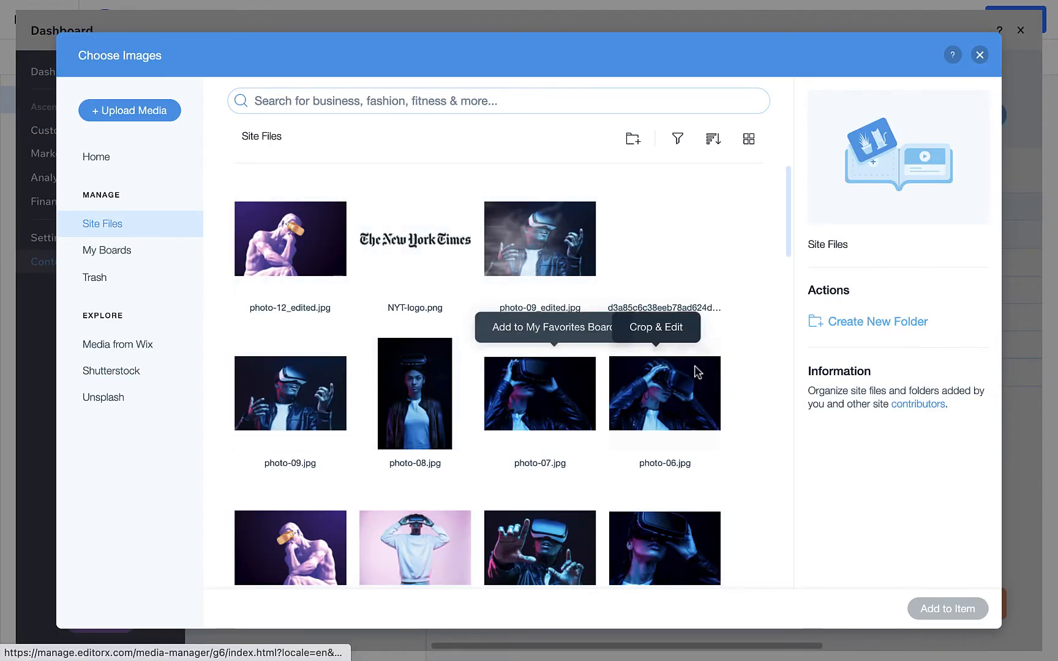
{"action": "scroll", "coordinate": [697, 371], "scroll_direction": "down", "scroll_amount": 15}
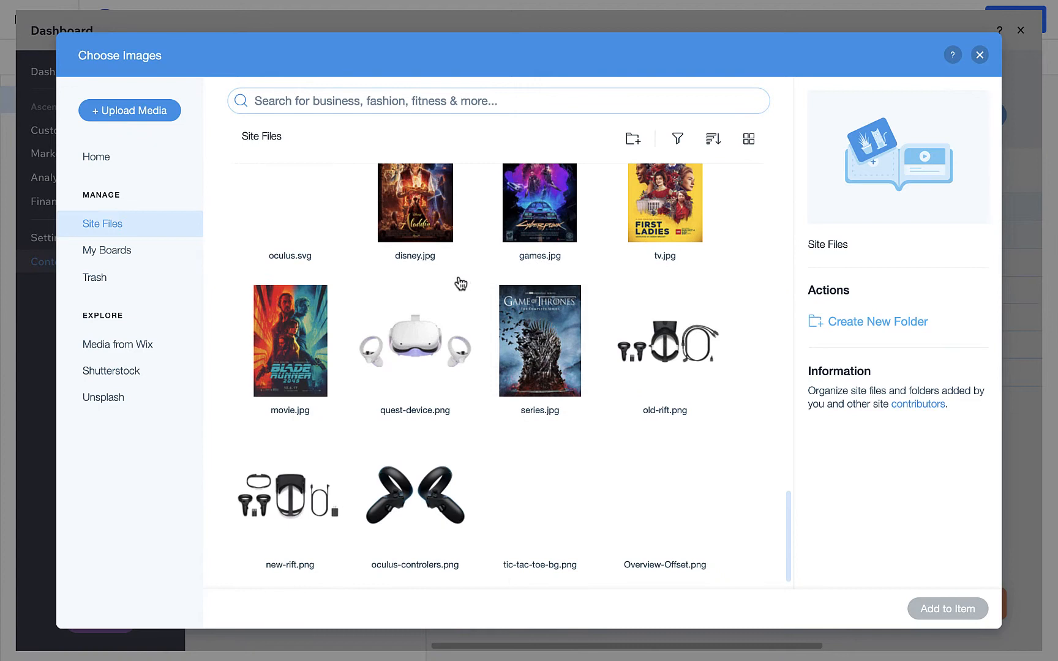
{"action": "scroll", "coordinate": [453, 298], "scroll_direction": "up", "scroll_amount": 2}
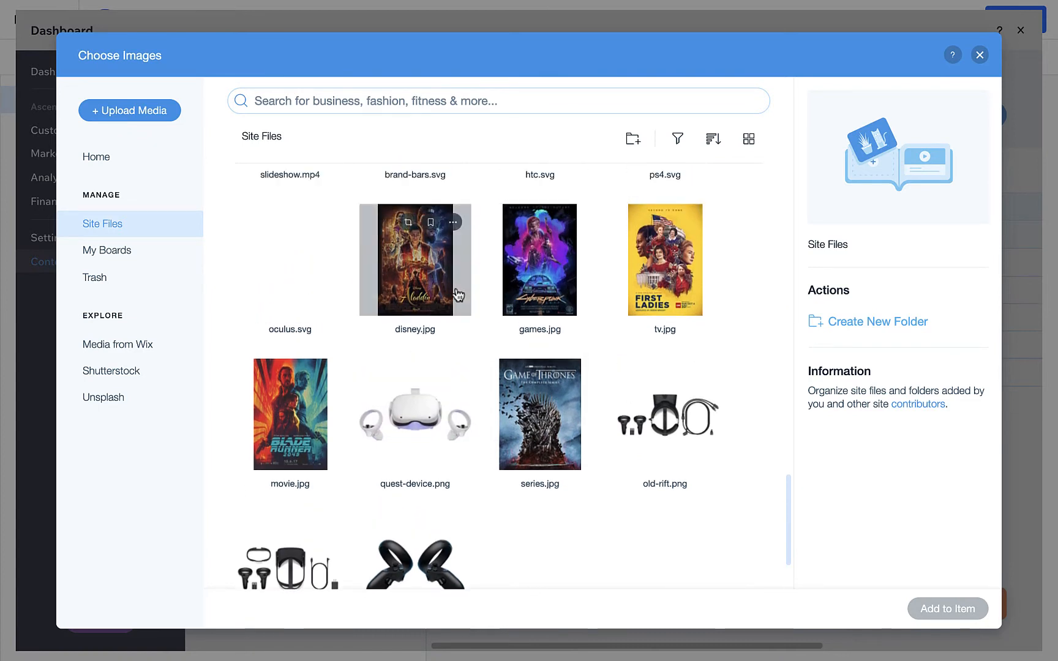
{"action": "left_click", "coordinate": [301, 413]}
{"action": "left_click", "coordinate": [948, 609]}
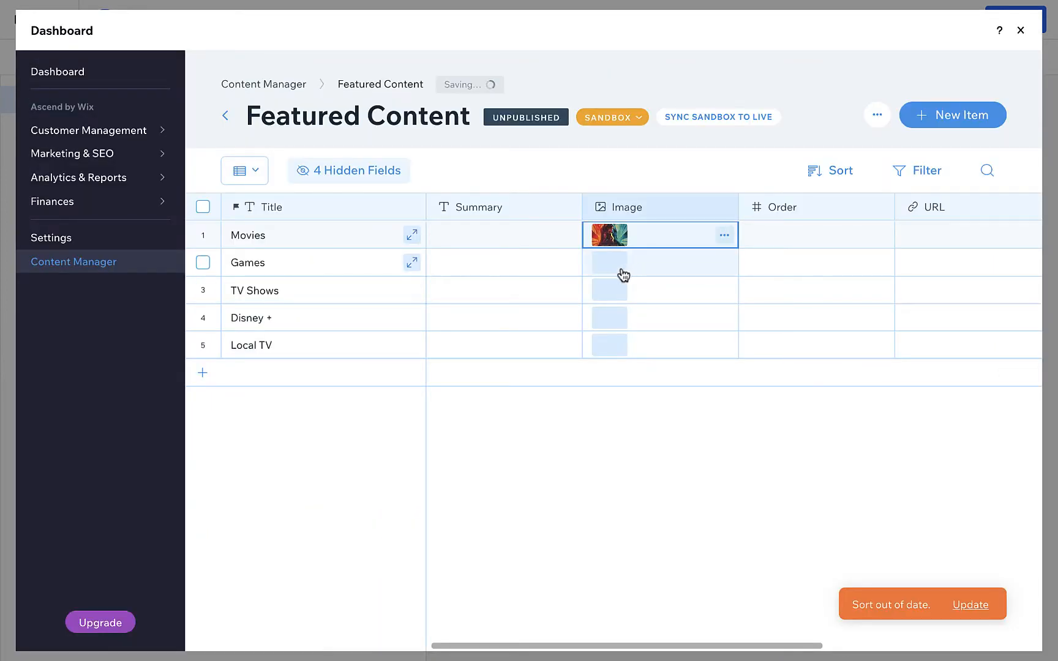
Step: Fill in the Order values: Movies 1, Games 2, TV Shows 3, Disney + 4 and Local TV 5
{"action": "left_click", "coordinate": [800, 233]}
{"action": "type", "text": "1"}
{"action": "left_click", "coordinate": [816, 273]}
{"action": "type", "text": "2"}
{"action": "left_click", "coordinate": [813, 295]}
{"action": "type", "text": "3"}
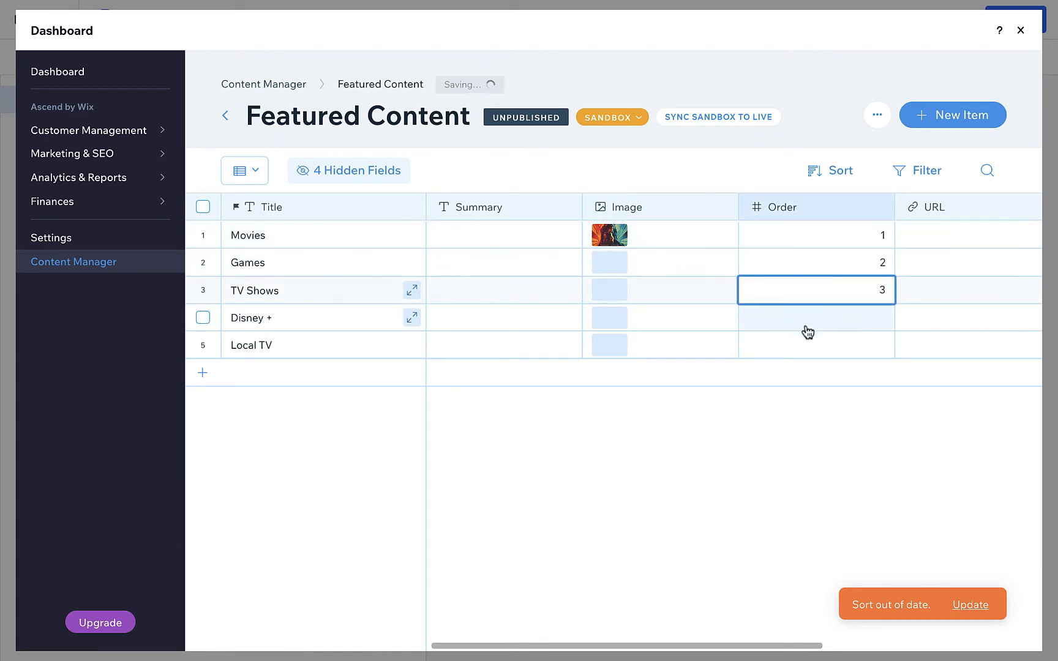
{"action": "left_click", "coordinate": [805, 325]}
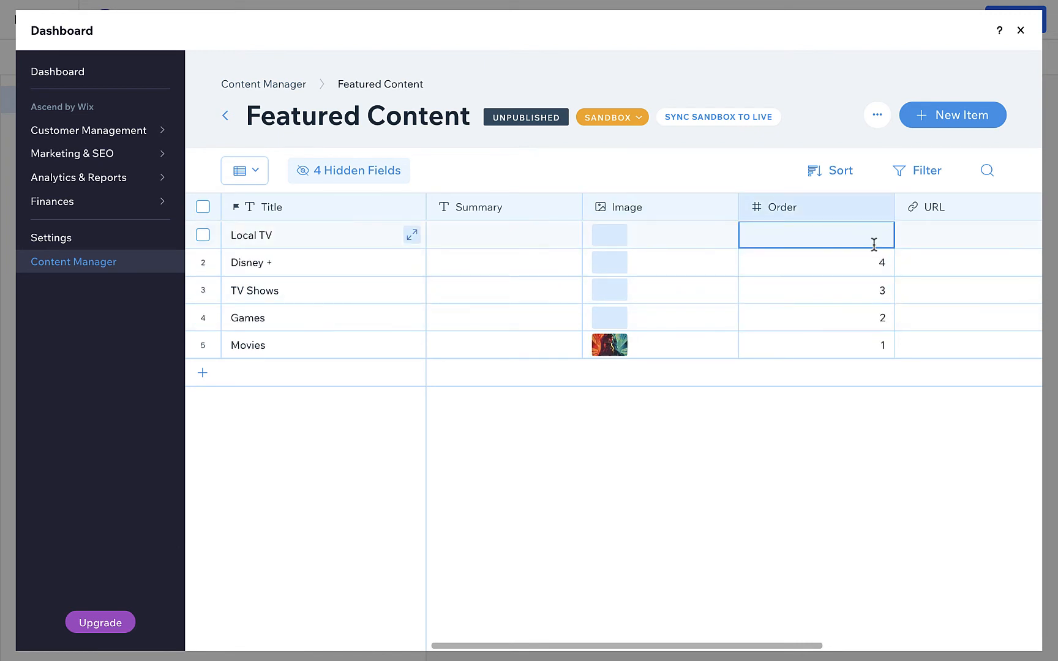
{"action": "type", "text": "5"}
{"action": "left_click", "coordinate": [833, 415]}
Step: Sort the collection items by the Order field from low to high
{"action": "left_click", "coordinate": [836, 210]}
{"action": "left_click", "coordinate": [833, 207]}
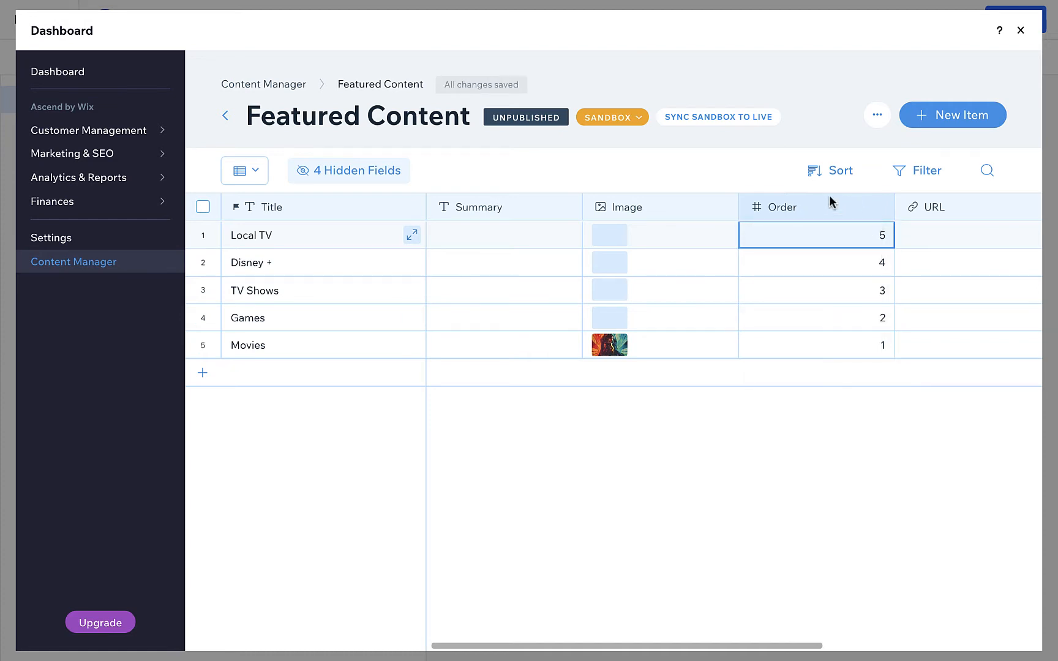
{"action": "left_click", "coordinate": [831, 170]}
{"action": "left_click", "coordinate": [741, 259]}
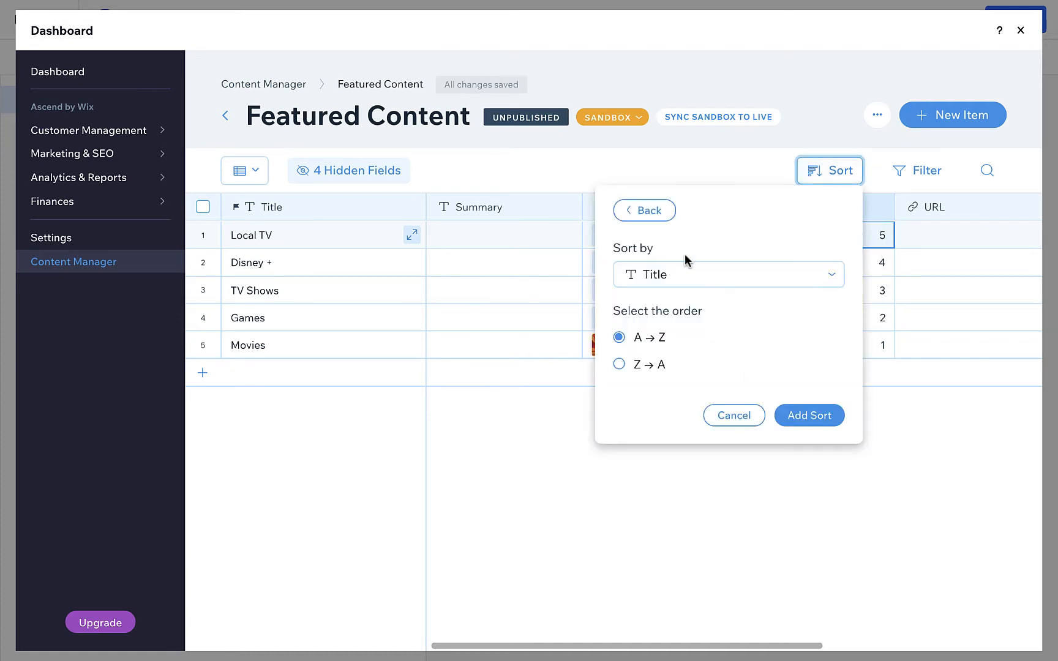
{"action": "left_click", "coordinate": [680, 285]}
{"action": "left_click", "coordinate": [690, 499]}
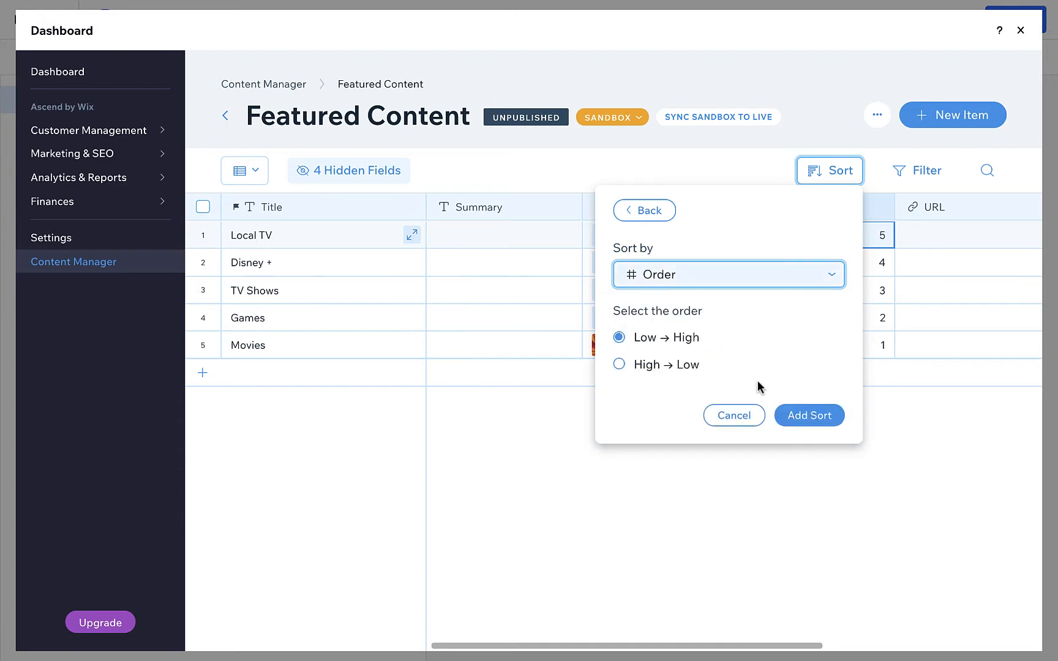
{"action": "left_click", "coordinate": [810, 419]}
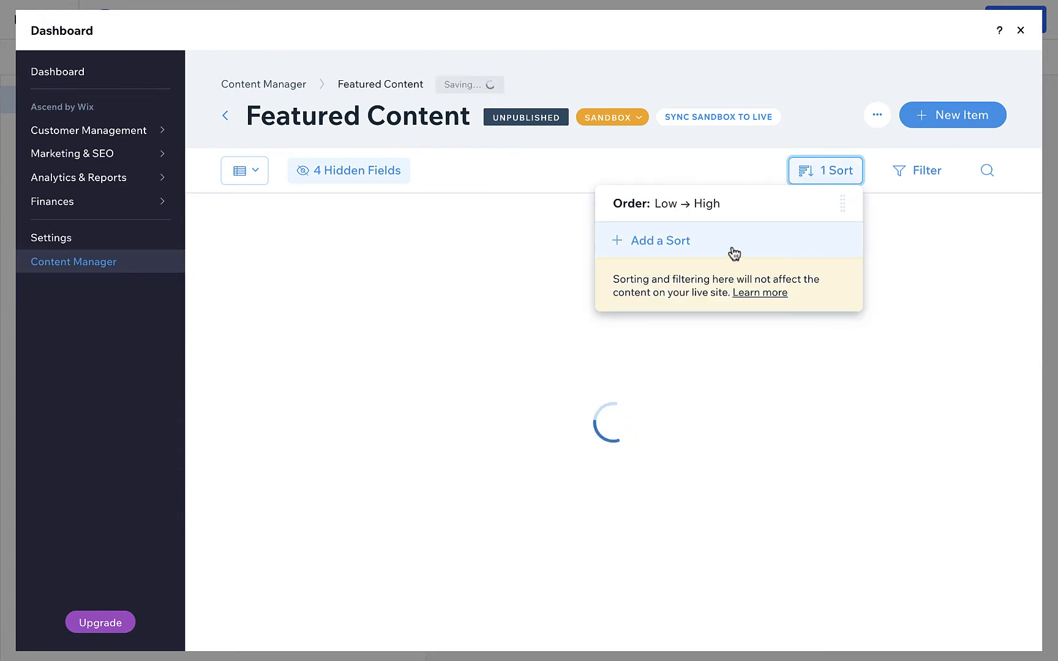
{"action": "left_click", "coordinate": [822, 409]}
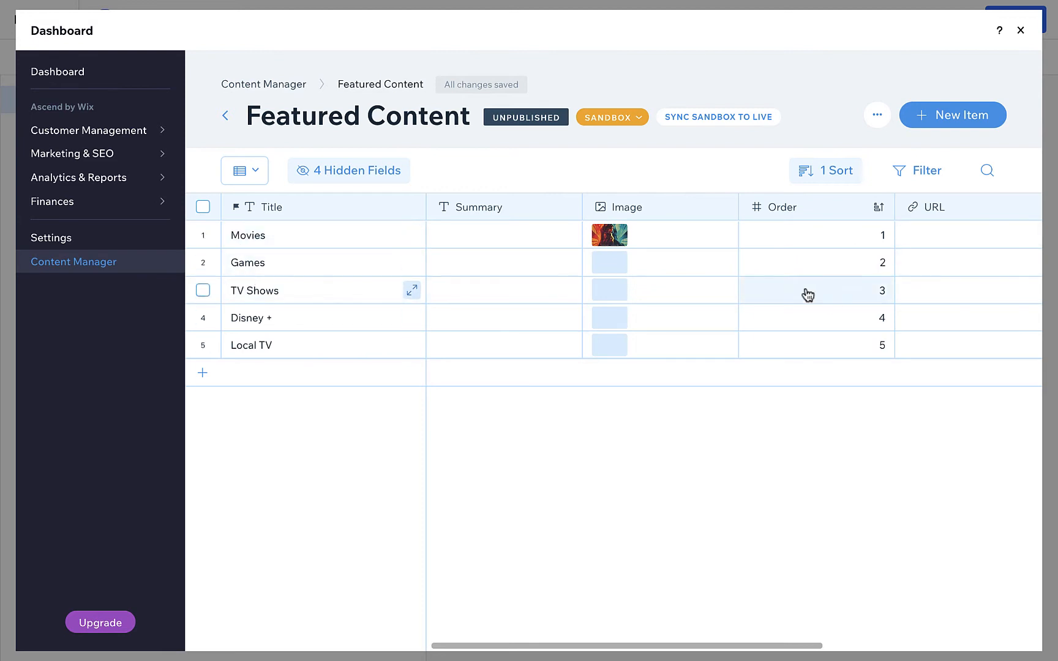
Step: Set the Games item's image to games.jpg and the TV Shows item's image to series.jpg from the site files
{"action": "left_click", "coordinate": [605, 287]}
{"action": "scroll", "coordinate": [552, 315], "scroll_direction": "down", "scroll_amount": 15}
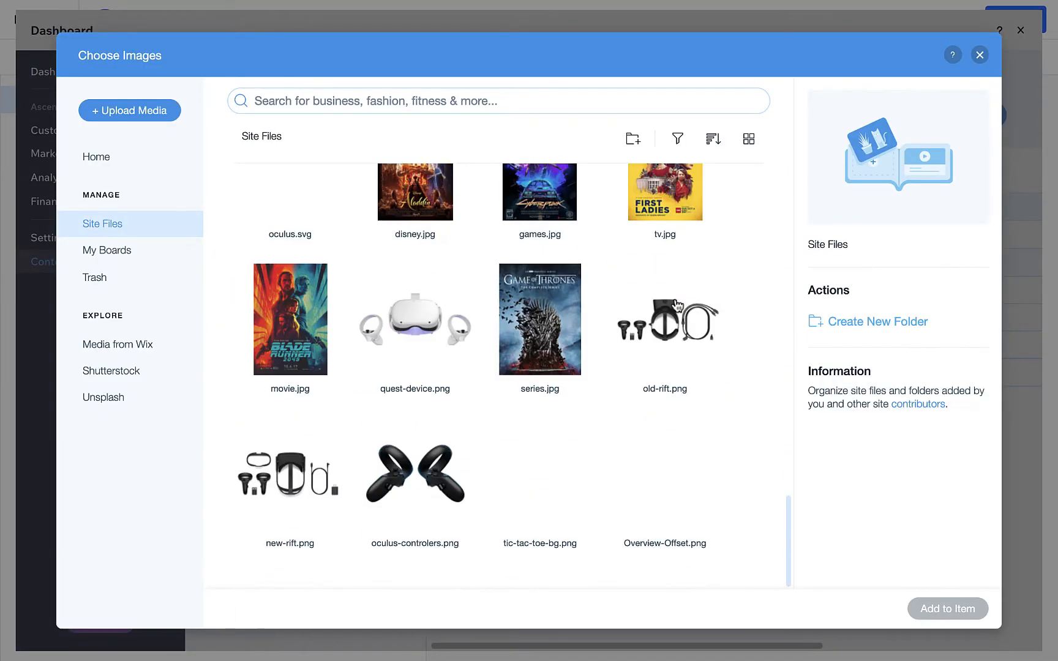
{"action": "scroll", "coordinate": [613, 340], "scroll_direction": "up", "scroll_amount": 3}
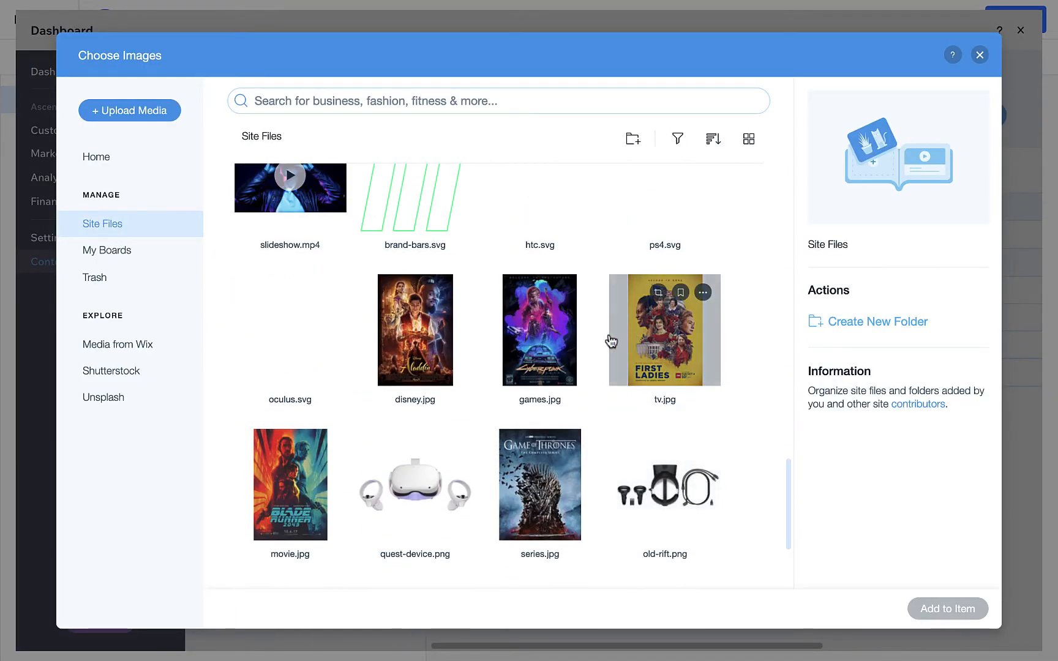
{"action": "double_click", "coordinate": [536, 356]}
{"action": "left_click", "coordinate": [604, 300]}
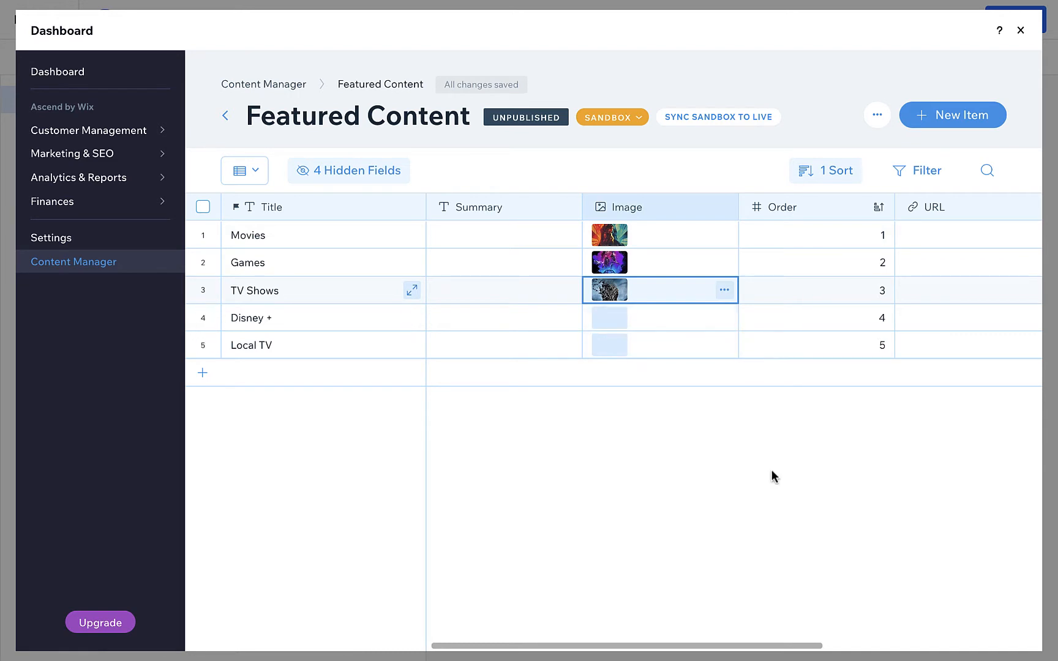
Step: Narrow the Order column in the Featured Content collection table
{"action": "left_click_drag", "start_coordinate": [718, 648], "coordinate": [792, 621]}
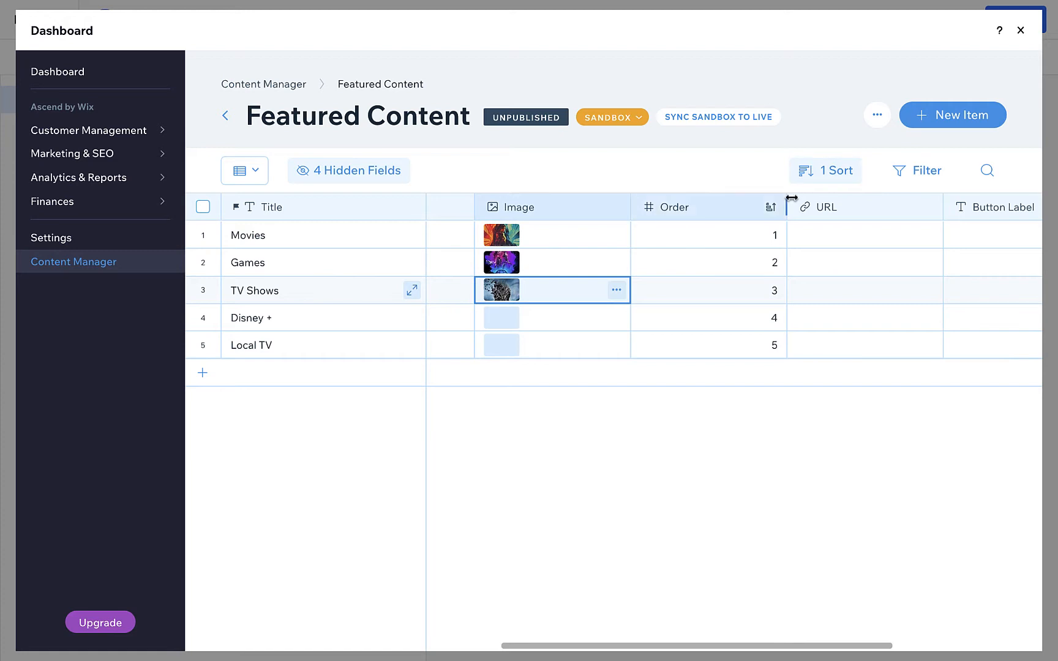
{"action": "left_click_drag", "start_coordinate": [790, 196], "coordinate": [726, 207]}
{"action": "left_click_drag", "start_coordinate": [747, 649], "coordinate": [569, 633]}
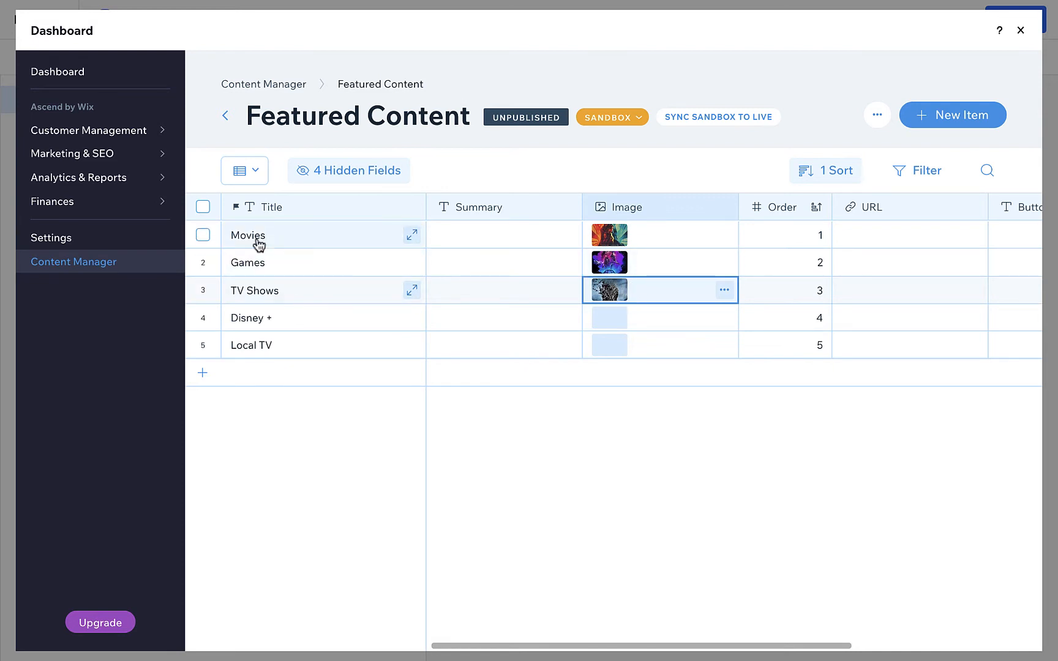
Step: Delete all five items from the Featured Content collection: Movies, Games, TV Shows, Disney + and Local TV
{"action": "left_click", "coordinate": [204, 236]}
{"action": "left_click", "coordinate": [204, 270]}
{"action": "left_click", "coordinate": [204, 294]}
{"action": "left_click", "coordinate": [203, 318]}
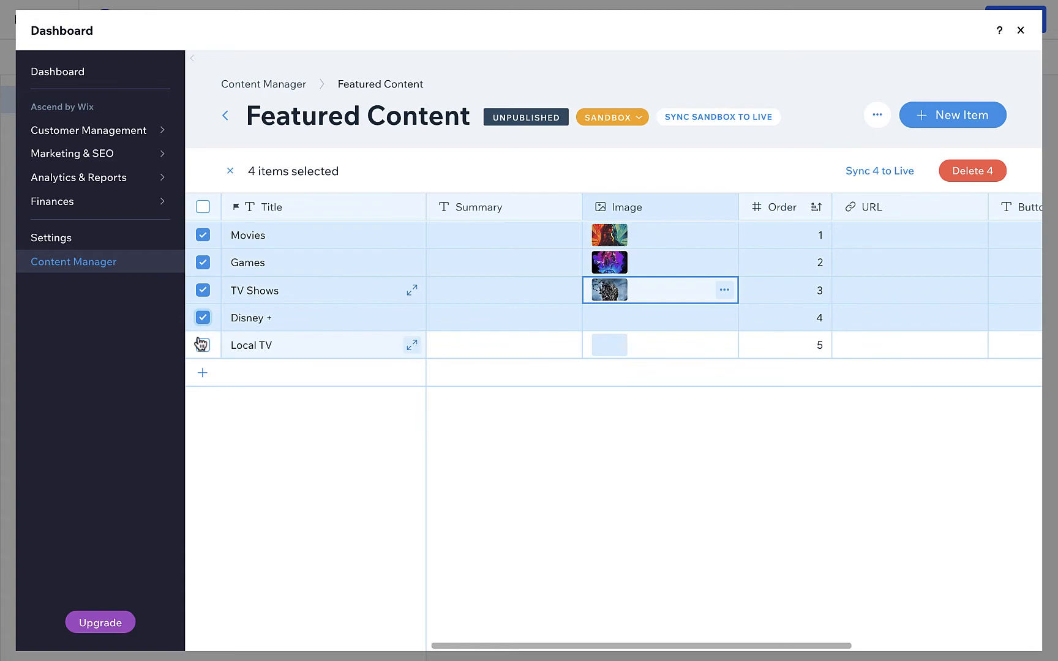
{"action": "left_click", "coordinate": [204, 345]}
{"action": "left_click", "coordinate": [972, 171]}
{"action": "left_click", "coordinate": [692, 375]}
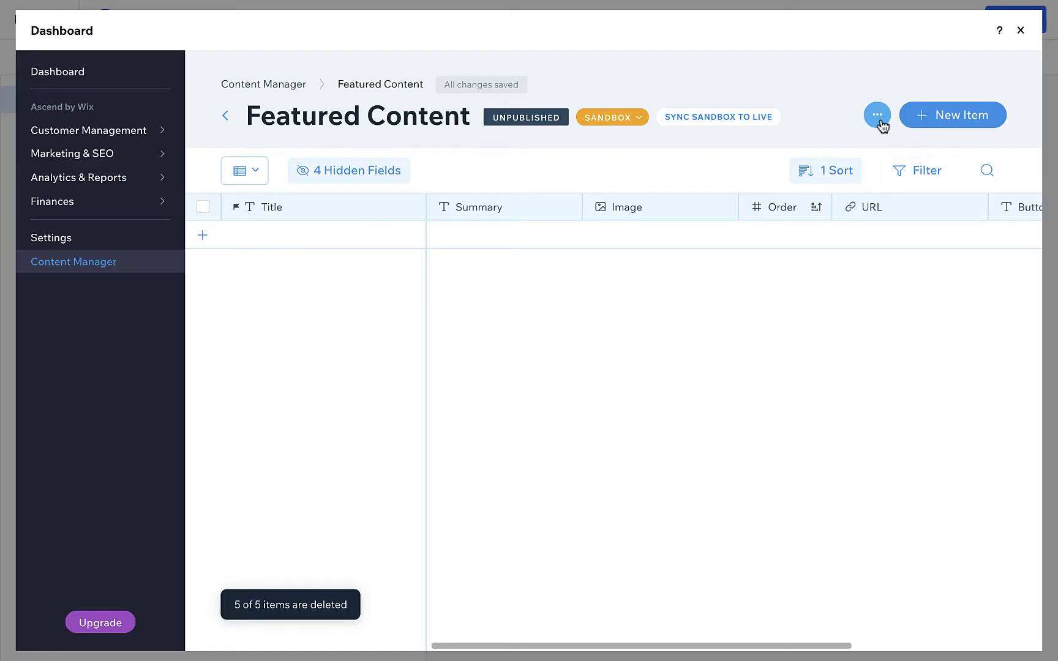
Step: Start an item import into the Featured Content collection and upload the CSV file that holds the items
{"action": "left_click", "coordinate": [877, 117]}
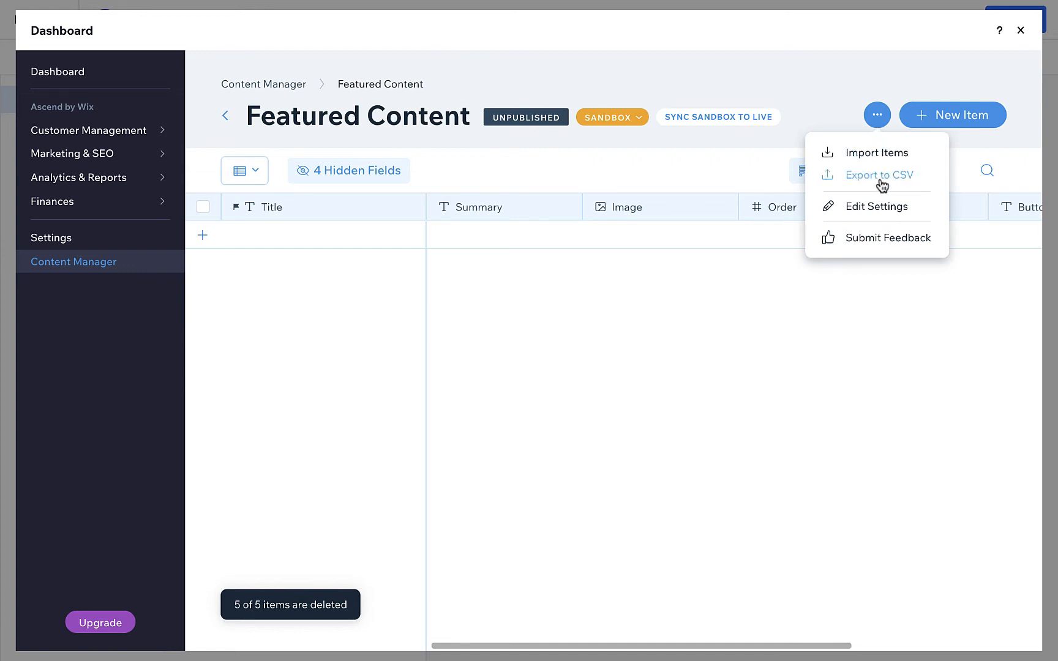
{"action": "left_click", "coordinate": [874, 158]}
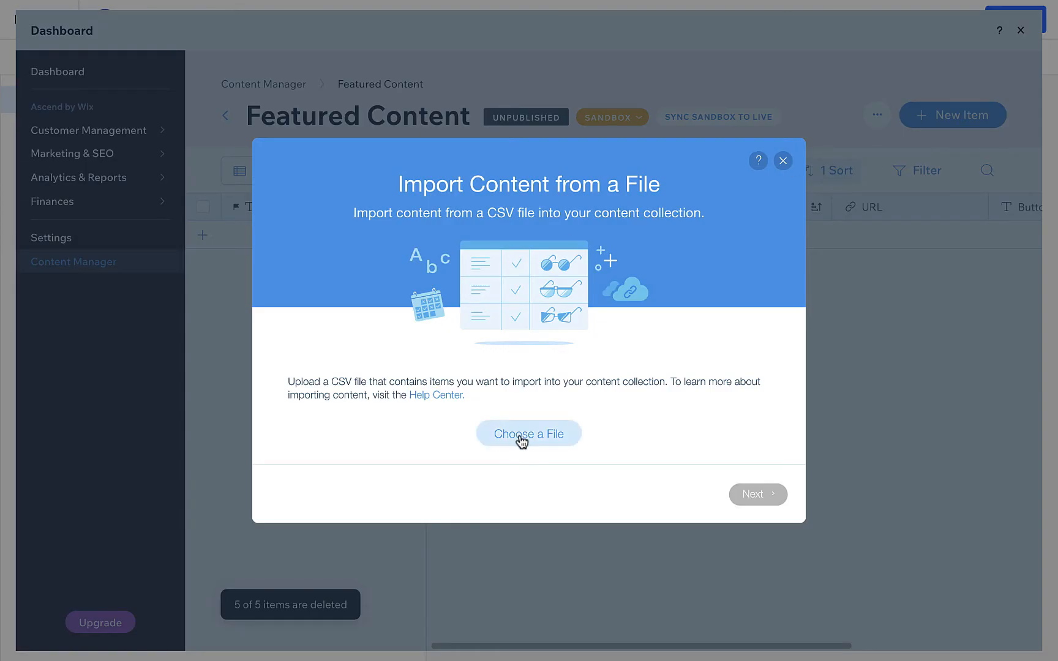
{"action": "left_click", "coordinate": [539, 434]}
{"action": "left_click", "coordinate": [378, 229]}
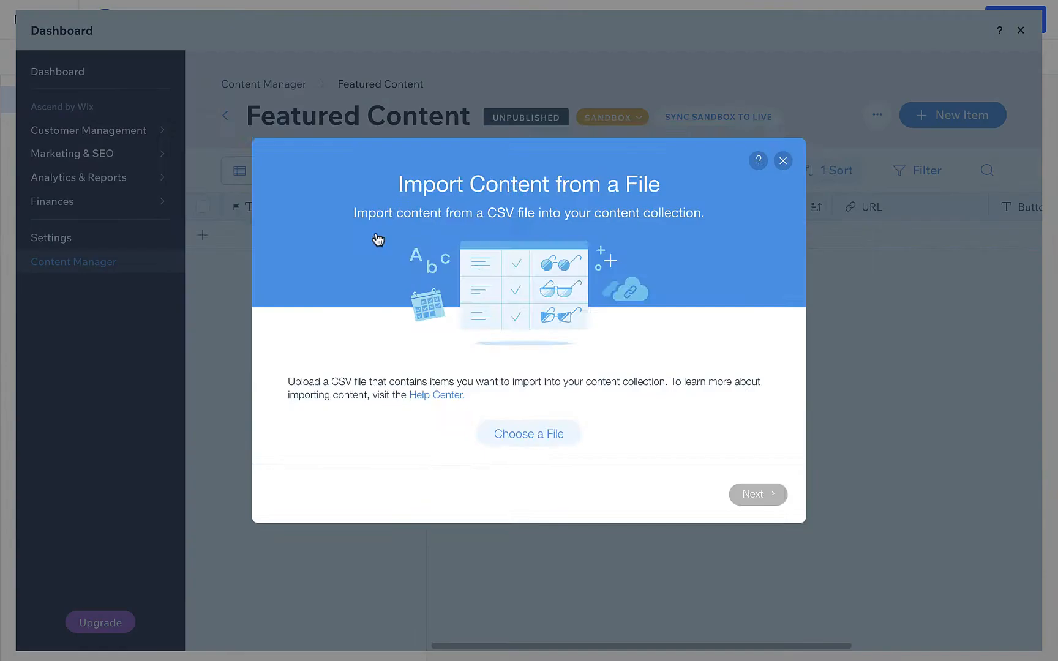
{"action": "key", "text": "Return"}
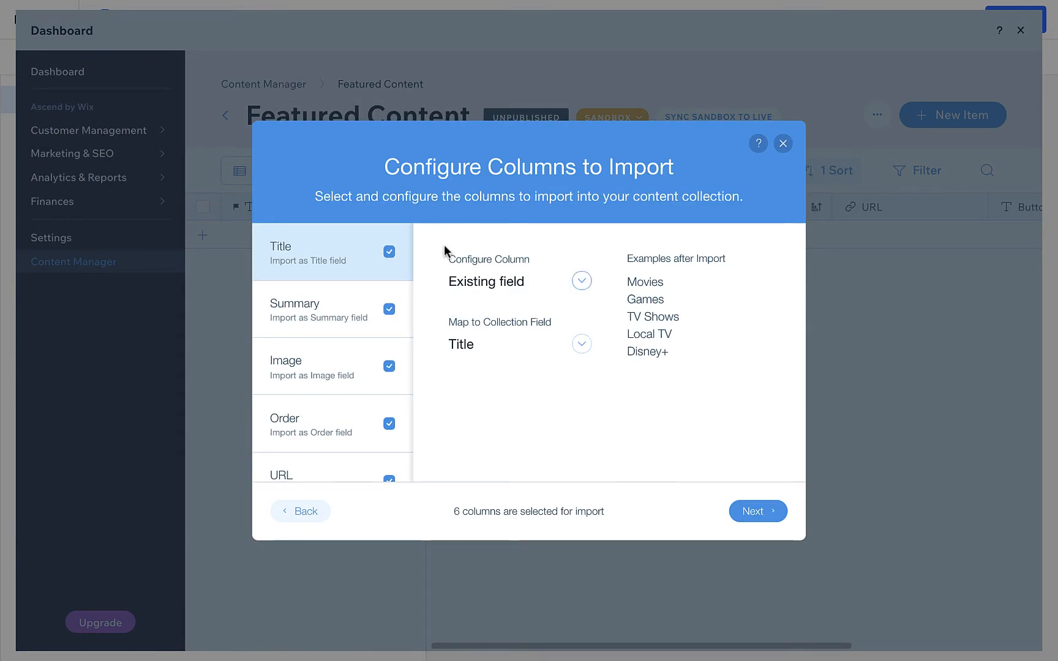
Step: Check the field mapping and sample values of the Summary, Image, Order, URL and Button Label columns before importing
{"action": "left_click", "coordinate": [313, 313]}
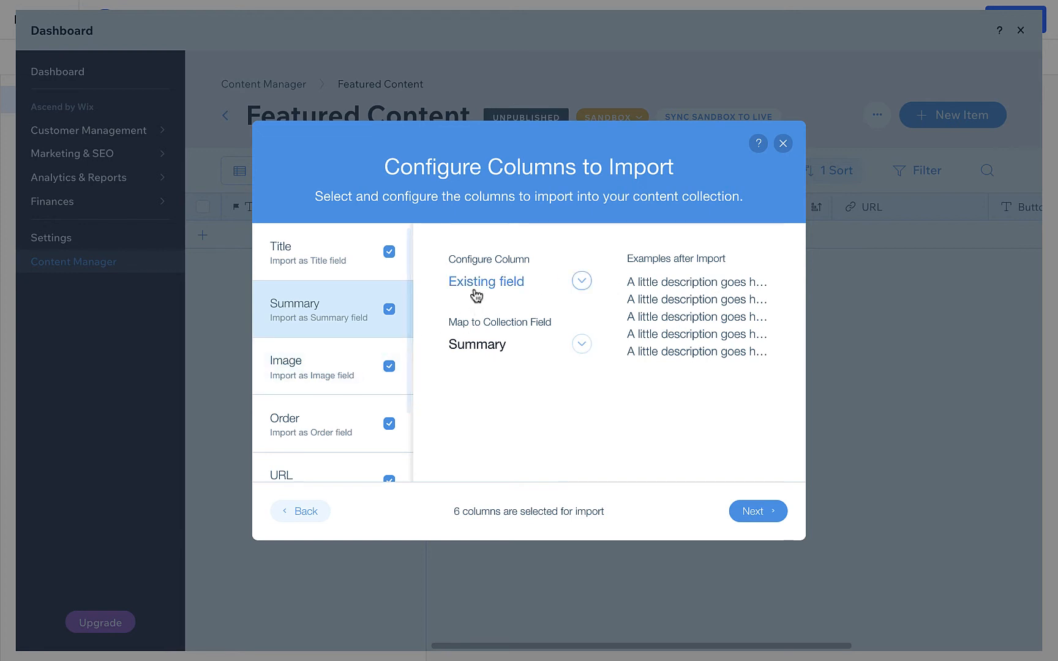
{"action": "left_click", "coordinate": [580, 282]}
{"action": "left_click", "coordinate": [608, 256]}
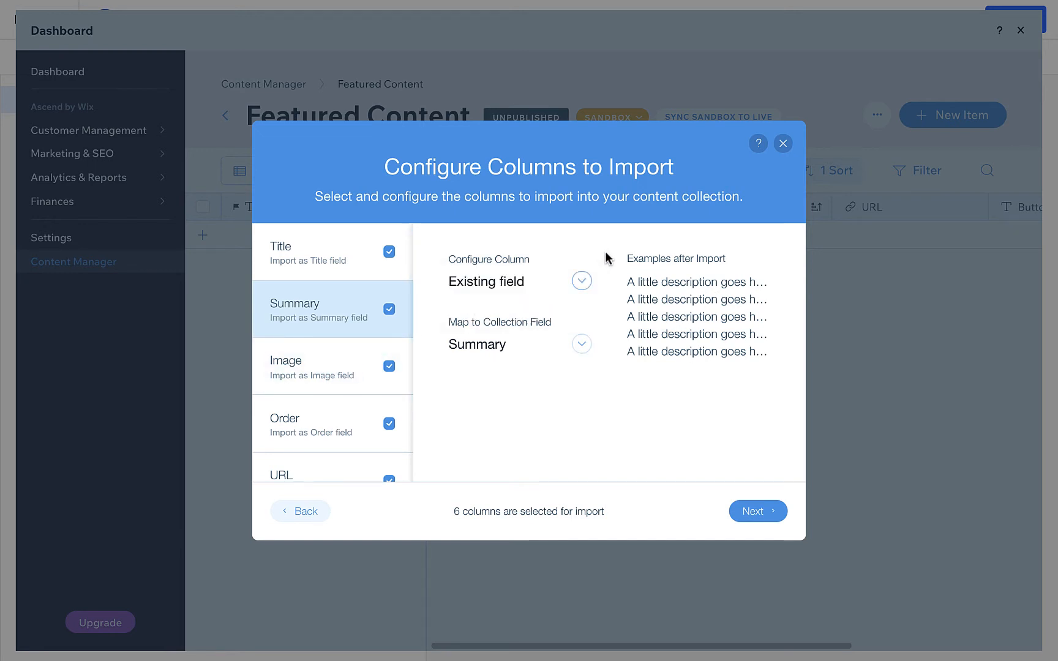
{"action": "left_click", "coordinate": [322, 385]}
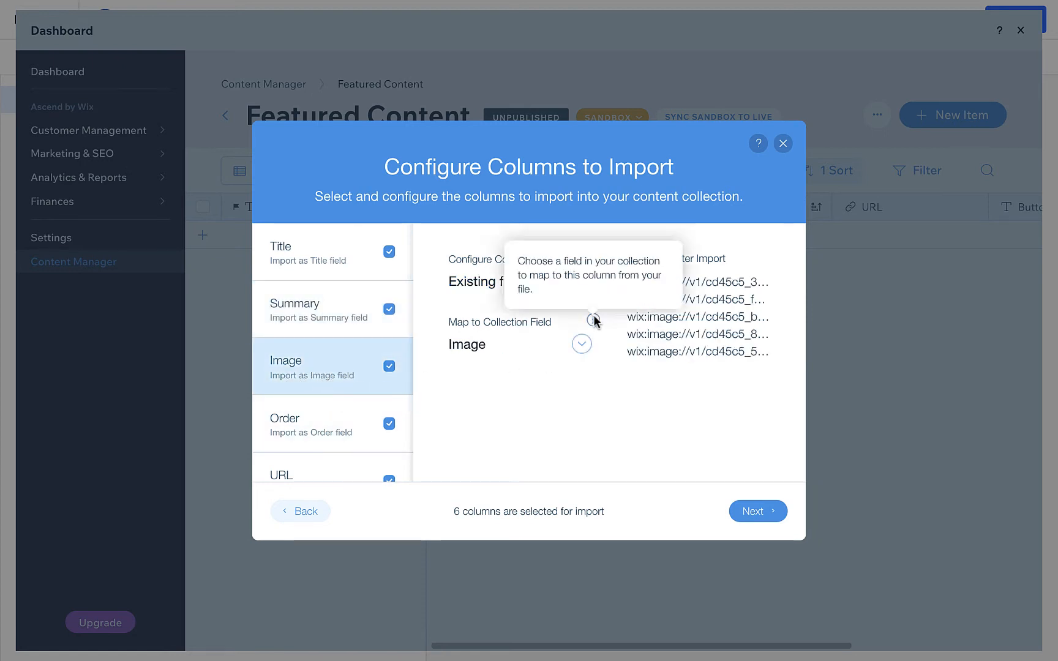
{"action": "left_click", "coordinate": [580, 347]}
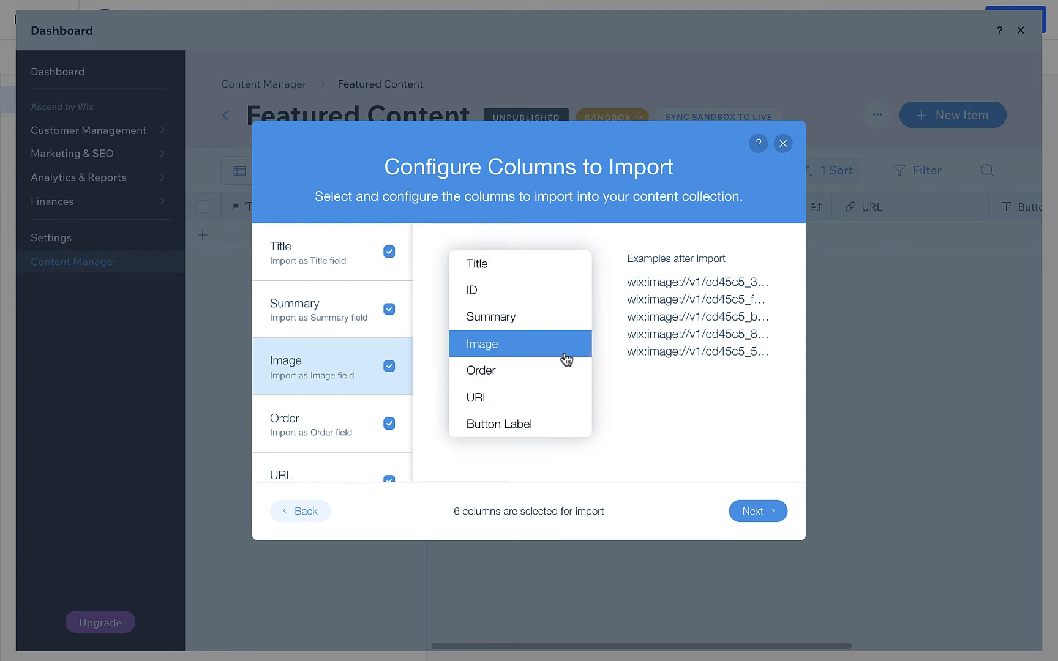
{"action": "left_click", "coordinate": [522, 355]}
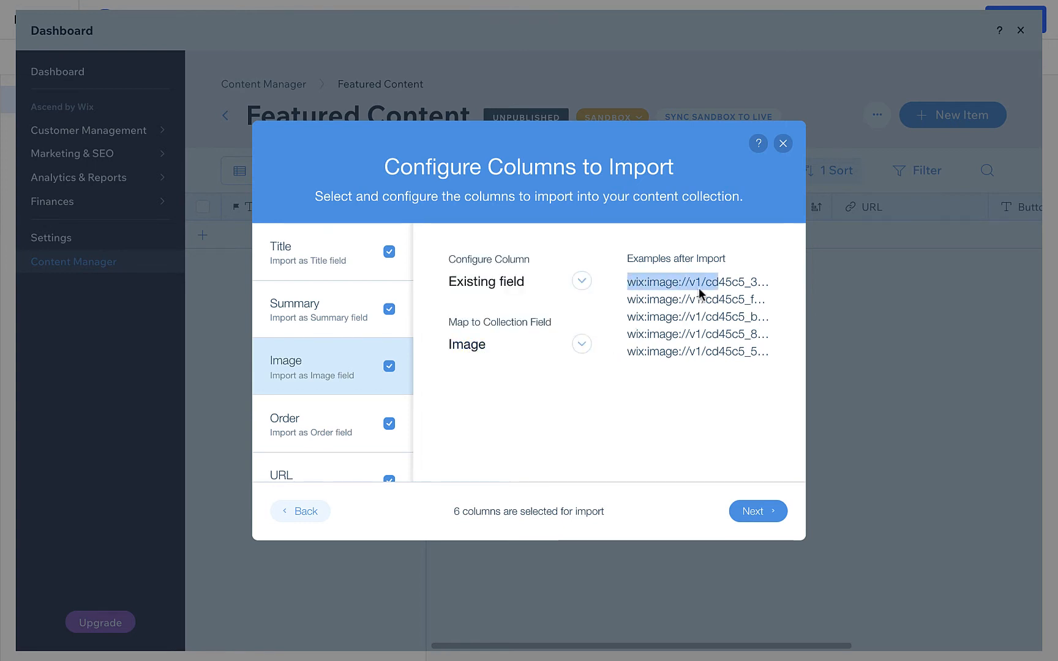
{"action": "left_click", "coordinate": [334, 424]}
{"action": "scroll", "coordinate": [284, 454], "scroll_direction": "down", "scroll_amount": 2}
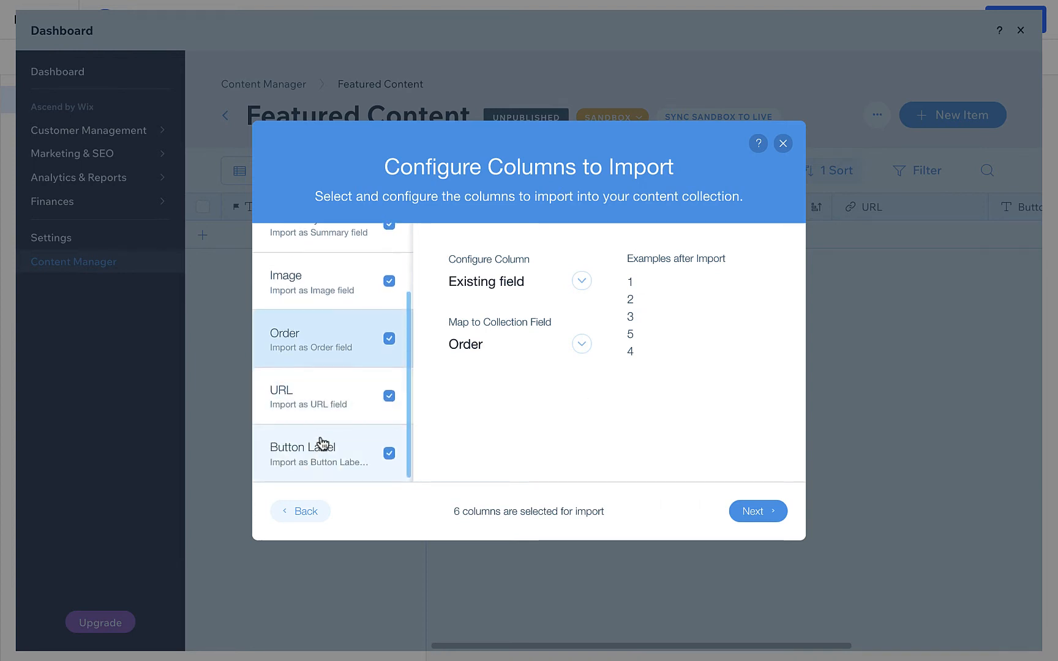
{"action": "left_click", "coordinate": [333, 392]}
{"action": "left_click", "coordinate": [302, 461]}
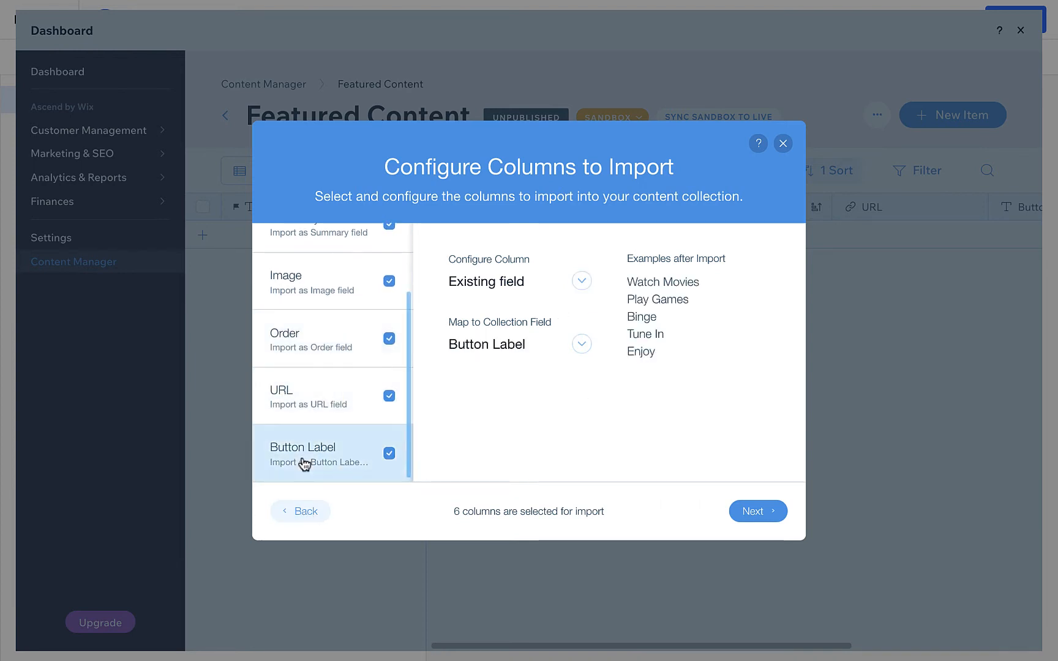
Step: Accept the column configuration, review the file-to-field mapping and import all six columns into the collection
{"action": "left_click", "coordinate": [754, 511]}
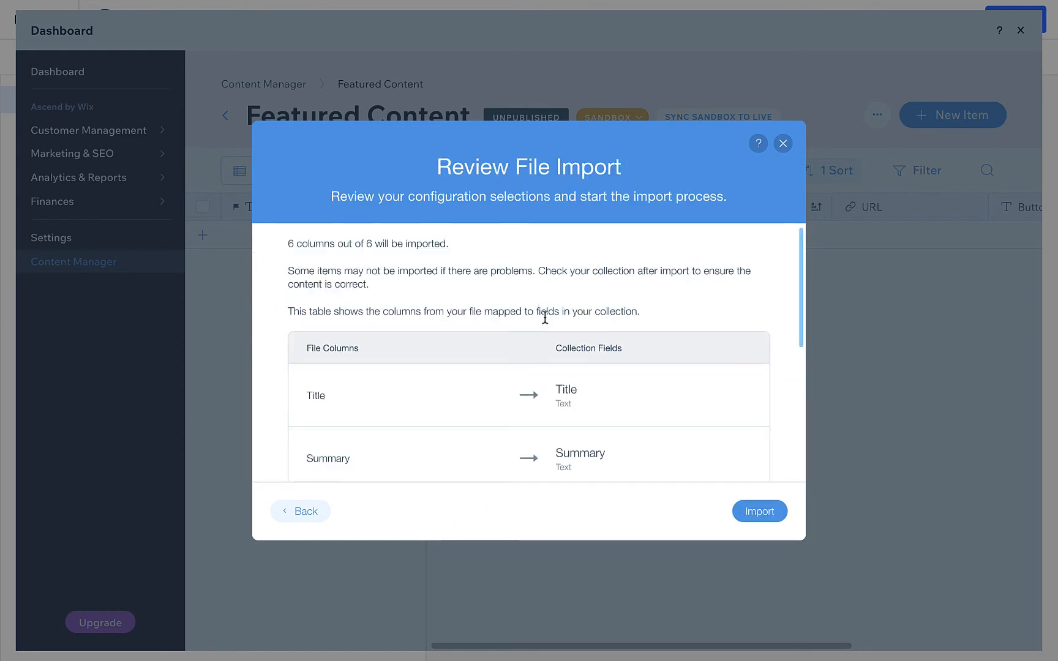
{"action": "scroll", "coordinate": [751, 309], "scroll_direction": "down", "scroll_amount": 5}
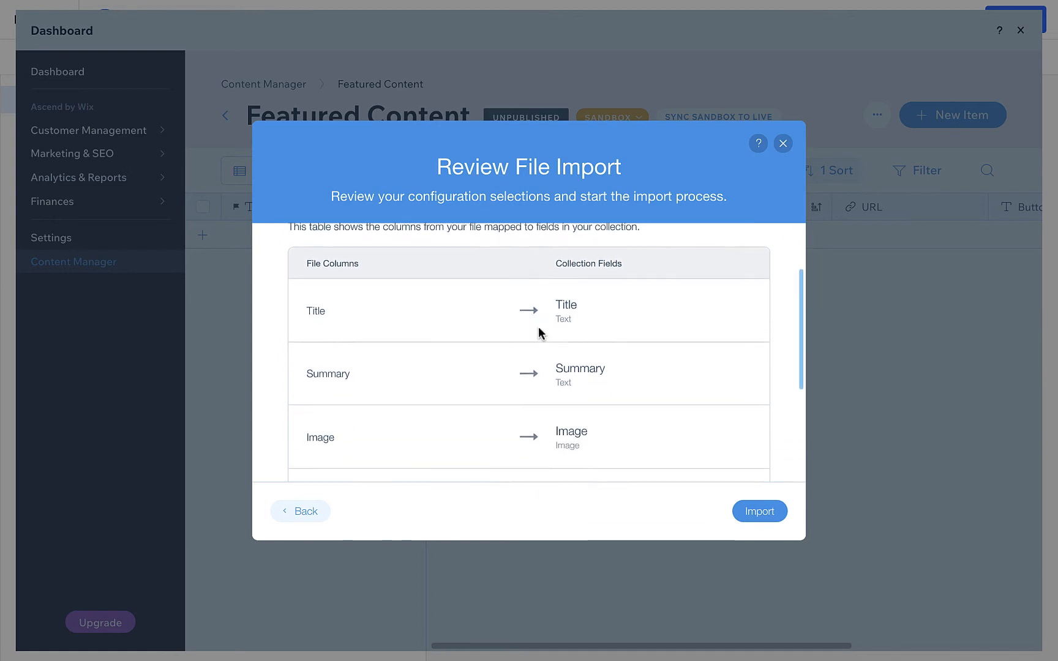
{"action": "scroll", "coordinate": [488, 345], "scroll_direction": "down", "scroll_amount": 1}
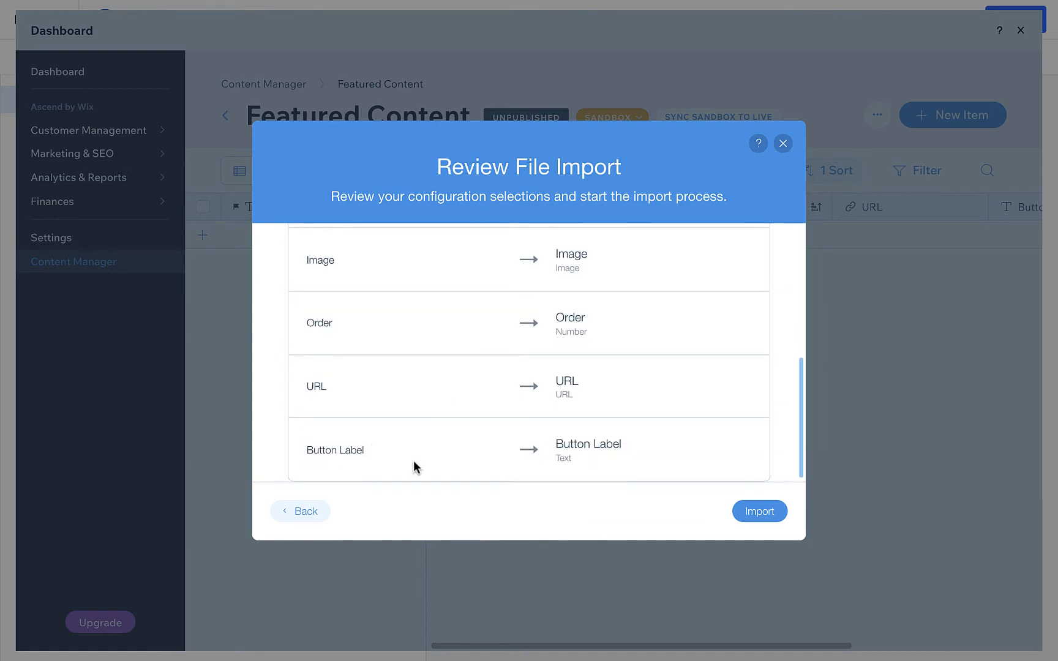
{"action": "left_click", "coordinate": [771, 511]}
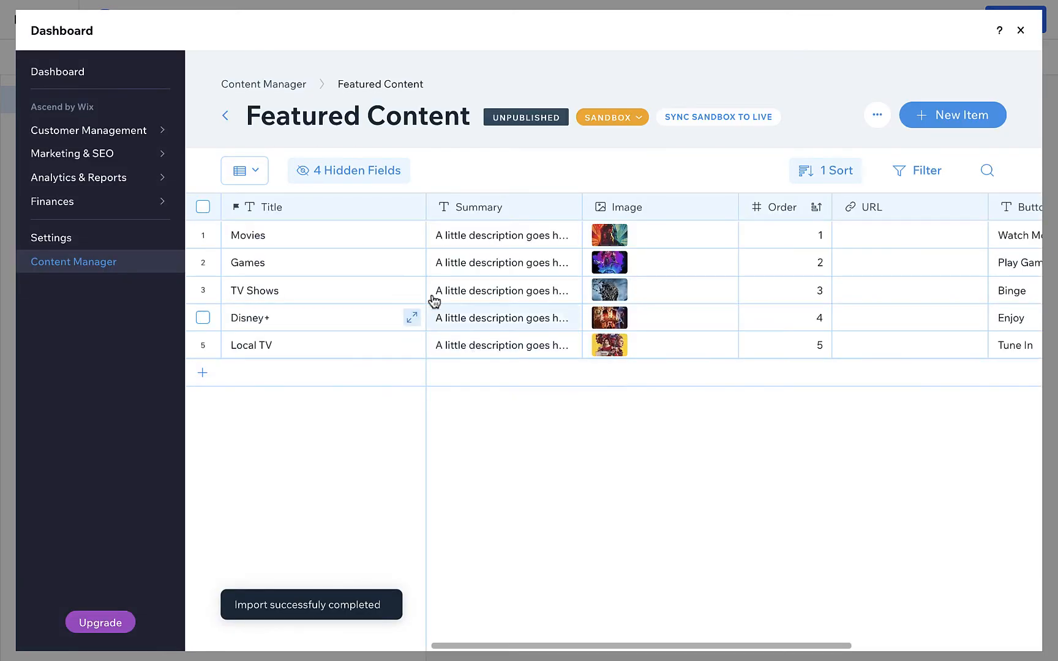
Step: Narrow the Title, Image and URL columns so all the fields fit in the table
{"action": "left_click_drag", "start_coordinate": [426, 206], "coordinate": [363, 208]}
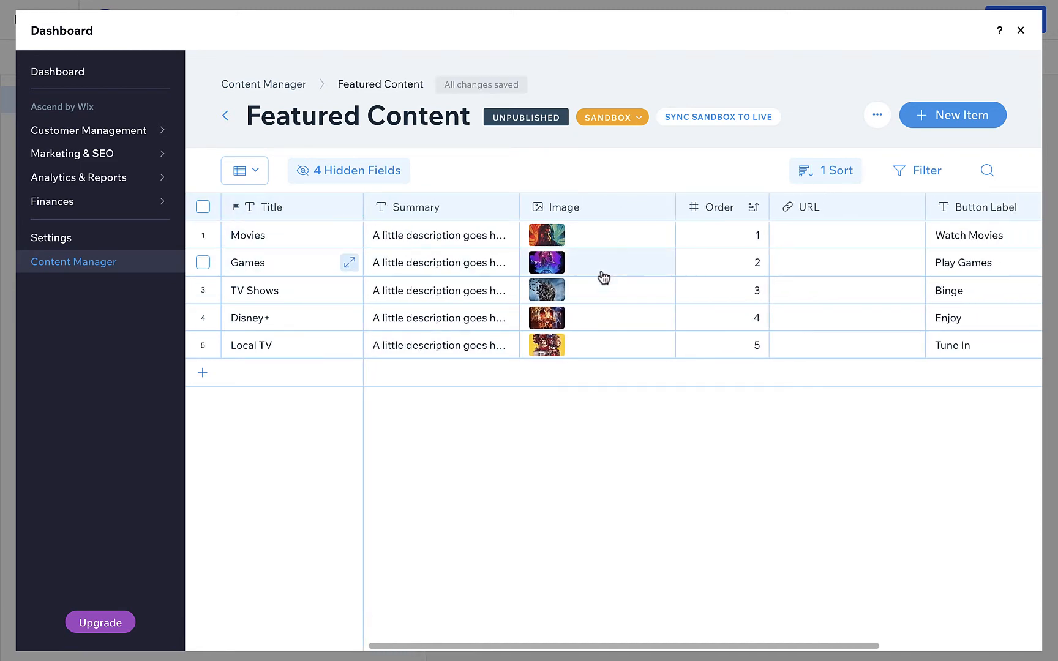
{"action": "left_click_drag", "start_coordinate": [677, 207], "coordinate": [608, 213]}
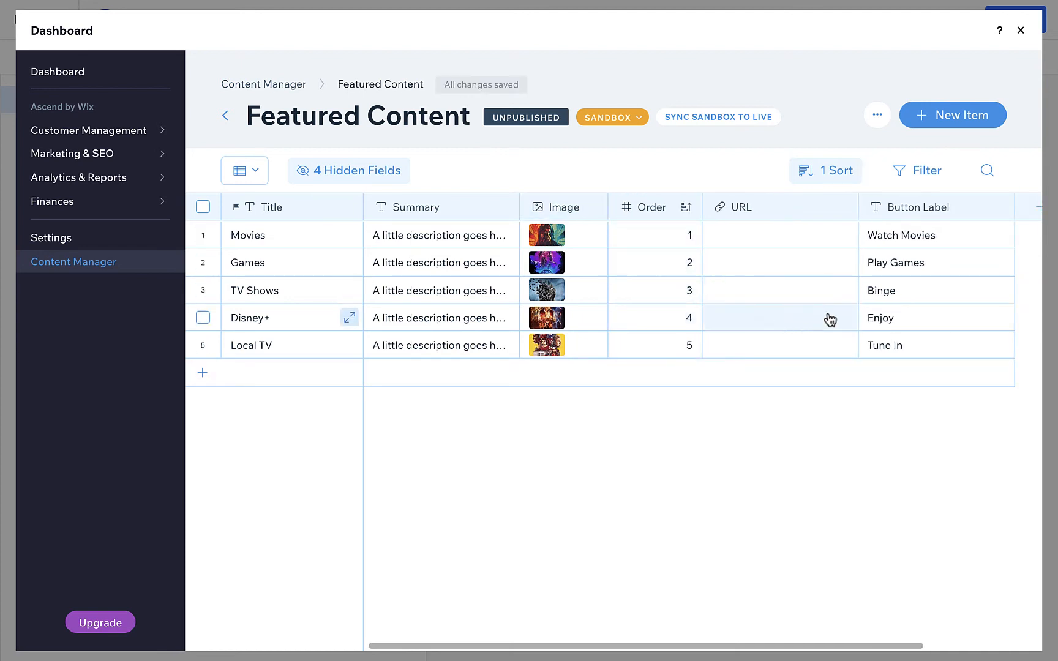
{"action": "left_click_drag", "start_coordinate": [858, 208], "coordinate": [821, 212]}
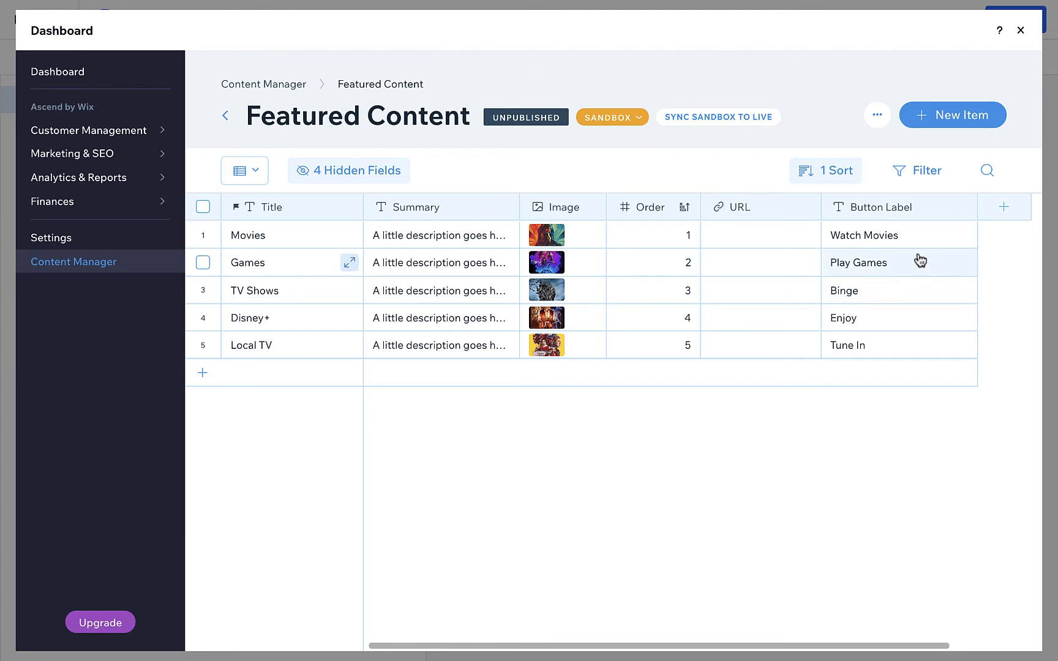
Step: Close the dashboard and select the container in the first Movies item of the page's repeater
{"action": "left_click", "coordinate": [1021, 31]}
{"action": "left_click", "coordinate": [407, 94]}
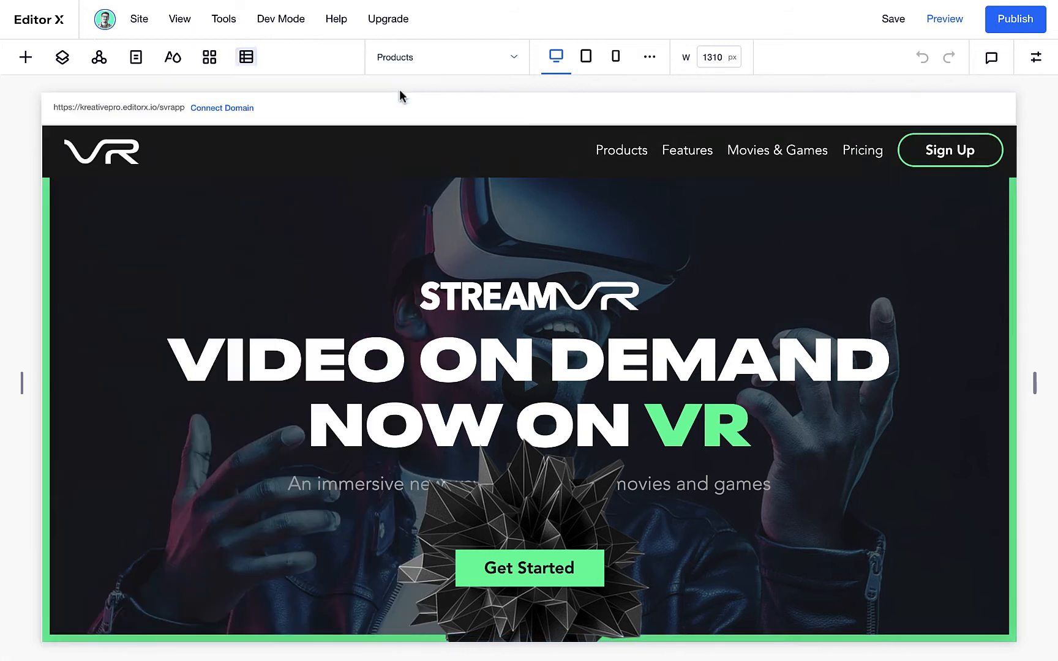
{"action": "scroll", "coordinate": [501, 312], "scroll_direction": "down", "scroll_amount": 10}
{"action": "left_click", "coordinate": [272, 375]}
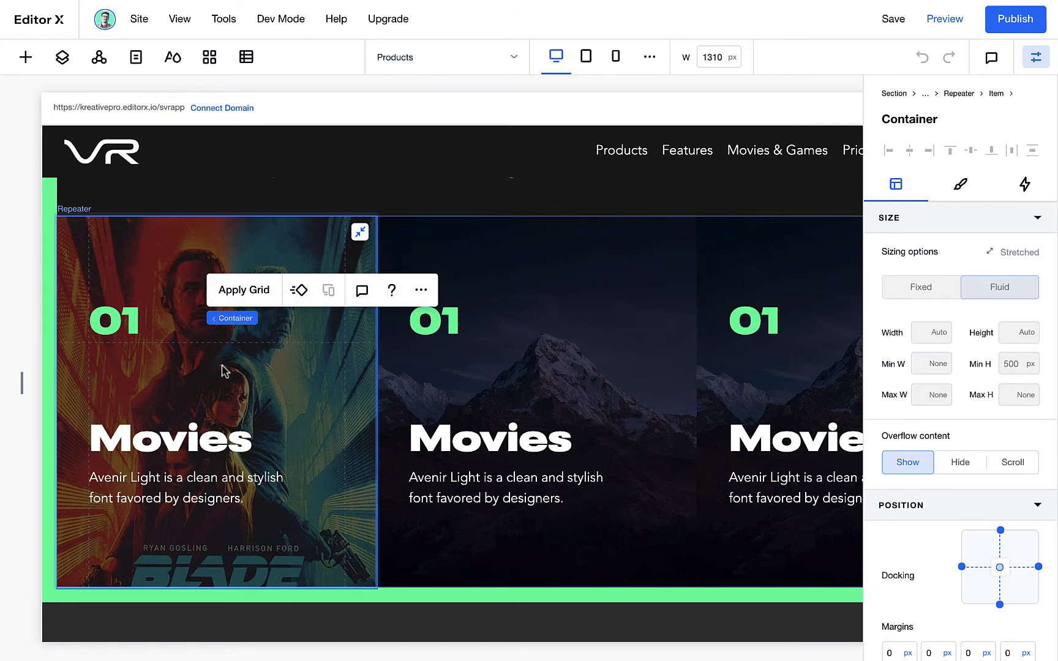
{"action": "scroll", "coordinate": [271, 377], "scroll_direction": "down", "scroll_amount": 1}
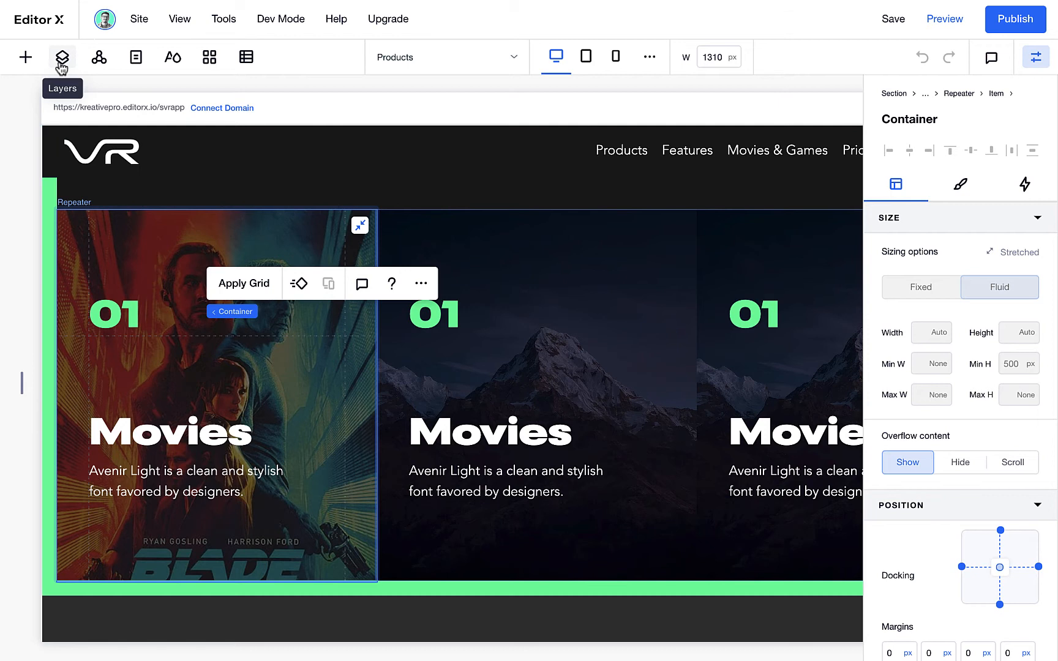
Step: Add a Dataset content element to the Products page for connecting its elements to the collection
{"action": "left_click", "coordinate": [29, 65]}
{"action": "left_click", "coordinate": [31, 68]}
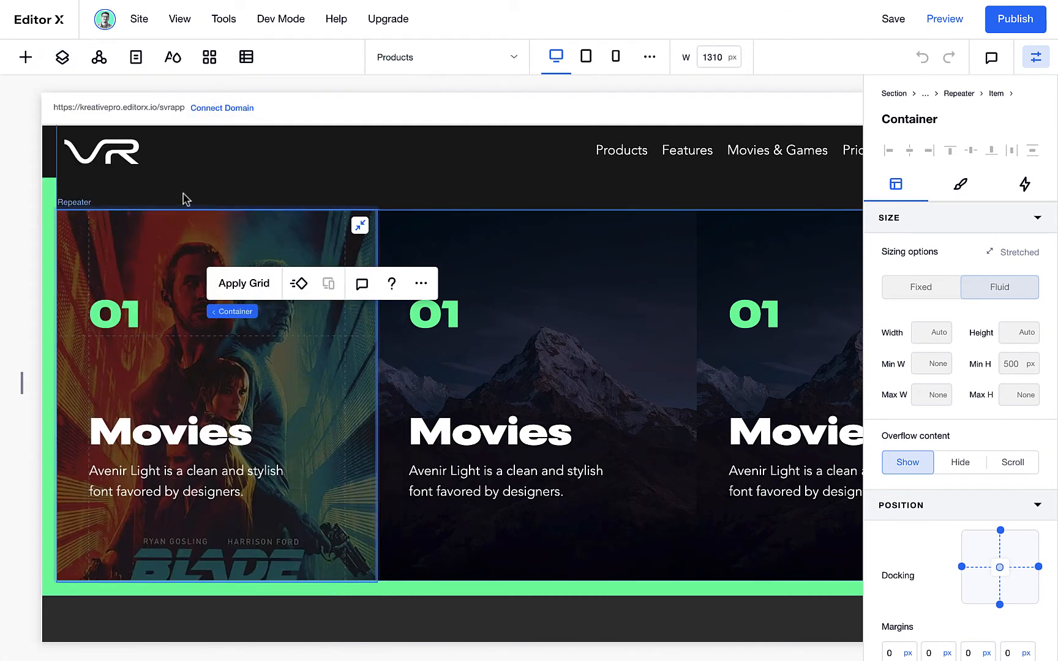
{"action": "left_click", "coordinate": [246, 57]}
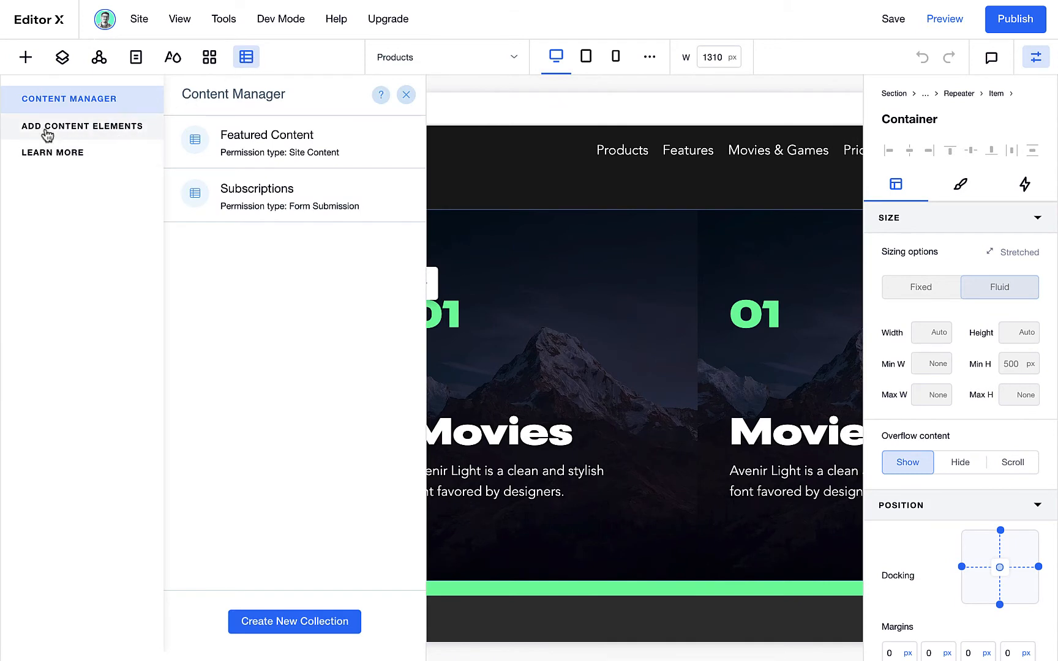
{"action": "left_click", "coordinate": [65, 129]}
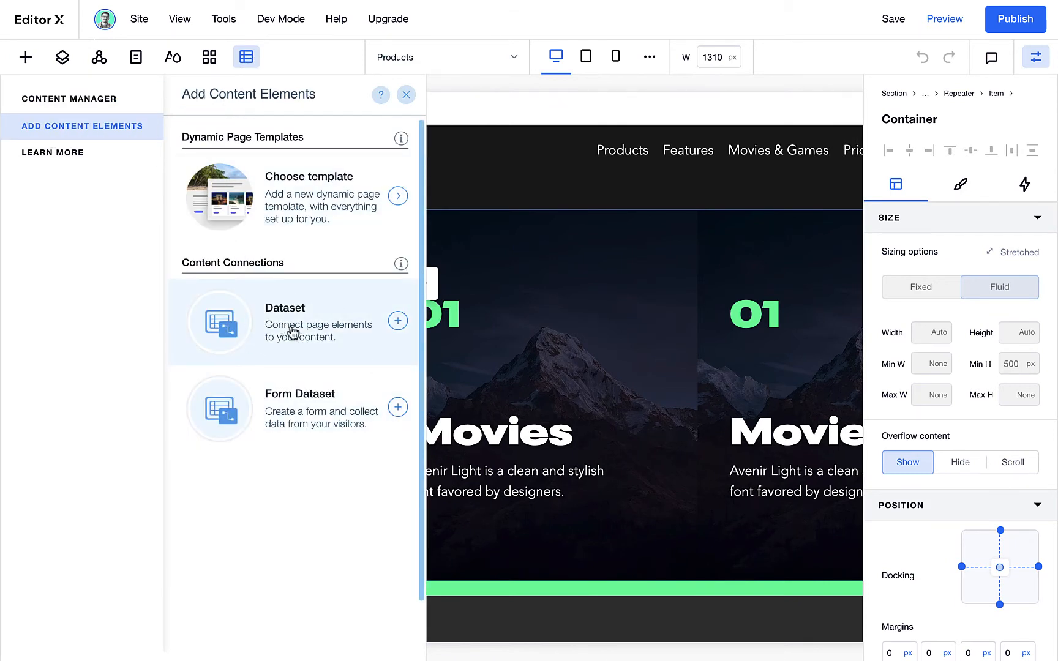
{"action": "left_click", "coordinate": [308, 343]}
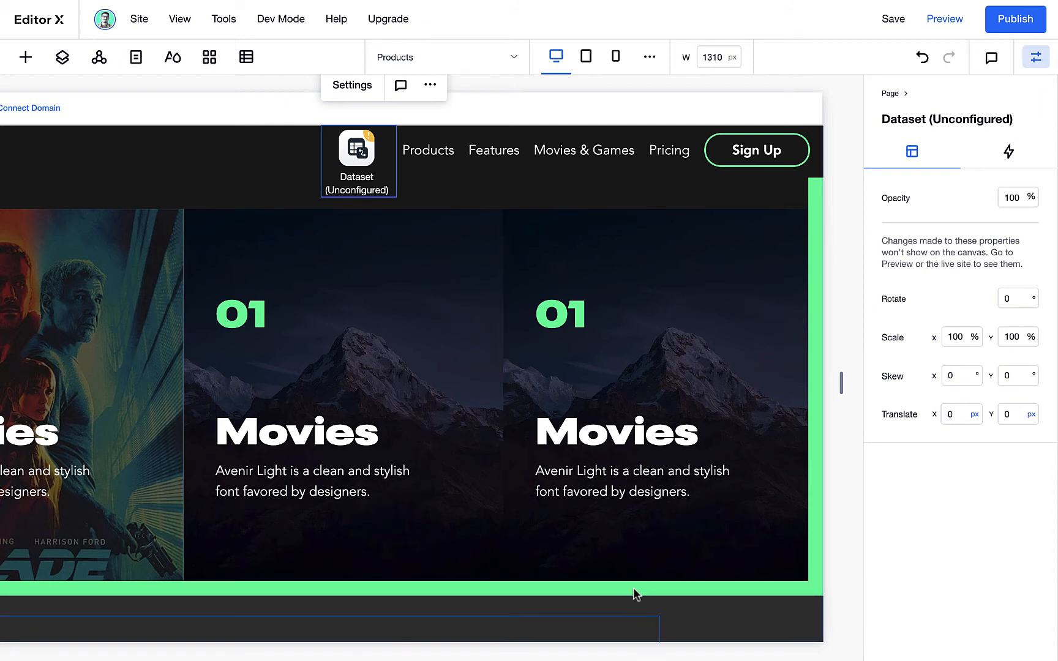
Step: Move the unconfigured dataset from the page header onto the first Movies card of the repeater
{"action": "scroll", "coordinate": [635, 594], "scroll_direction": "up", "scroll_amount": 2}
{"action": "scroll", "coordinate": [370, 205], "scroll_direction": "down", "scroll_amount": 10}
{"action": "scroll", "coordinate": [405, 262], "scroll_direction": "up", "scroll_amount": 4}
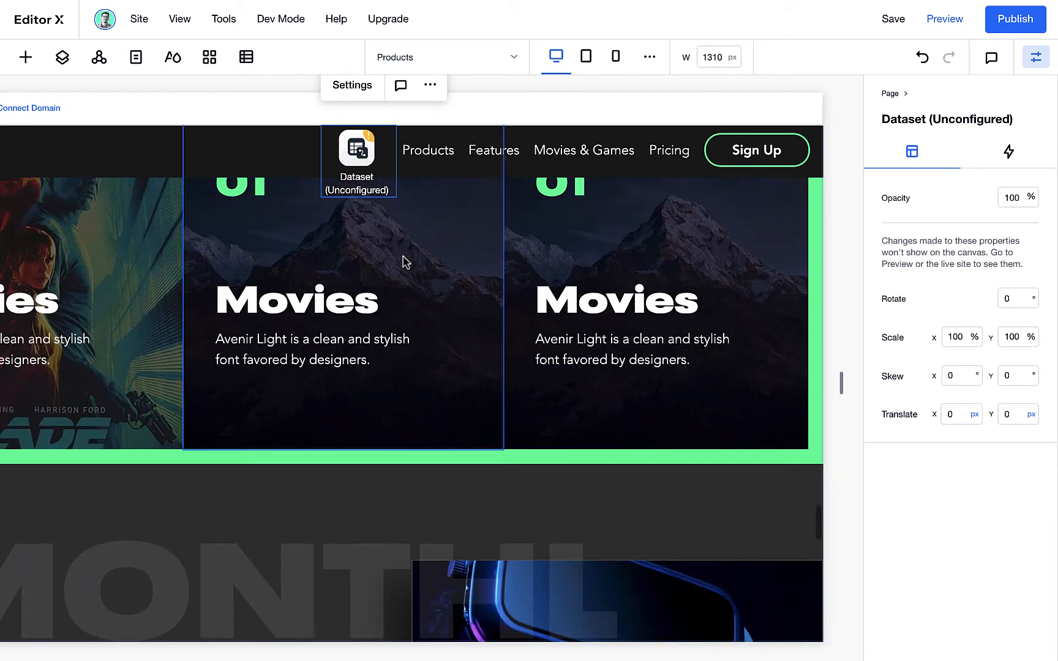
{"action": "scroll", "coordinate": [406, 262], "scroll_direction": "up", "scroll_amount": 6}
{"action": "left_click_drag", "start_coordinate": [316, 210], "coordinate": [370, 281]}
{"action": "left_click_drag", "start_coordinate": [332, 336], "coordinate": [267, 359]}
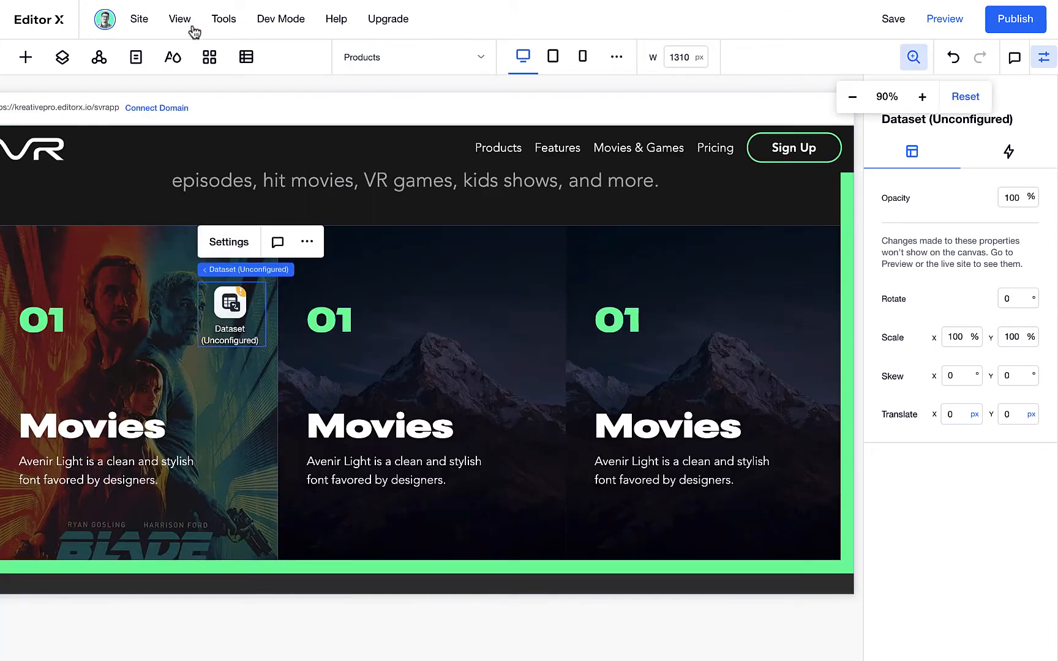
Step: Zoom the canvas out to 80%, hide the element inspector and keep the desktop breakpoint
{"action": "left_click", "coordinate": [189, 24]}
{"action": "left_click", "coordinate": [218, 90]}
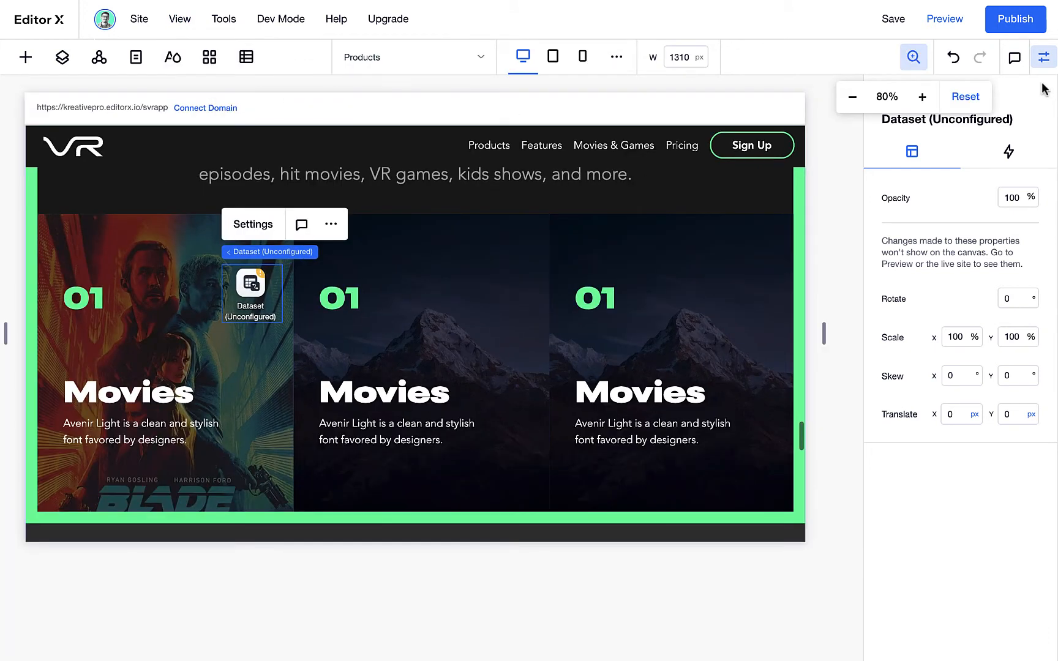
{"action": "left_click", "coordinate": [1044, 59]}
{"action": "left_click", "coordinate": [584, 58]}
{"action": "left_click", "coordinate": [556, 56]}
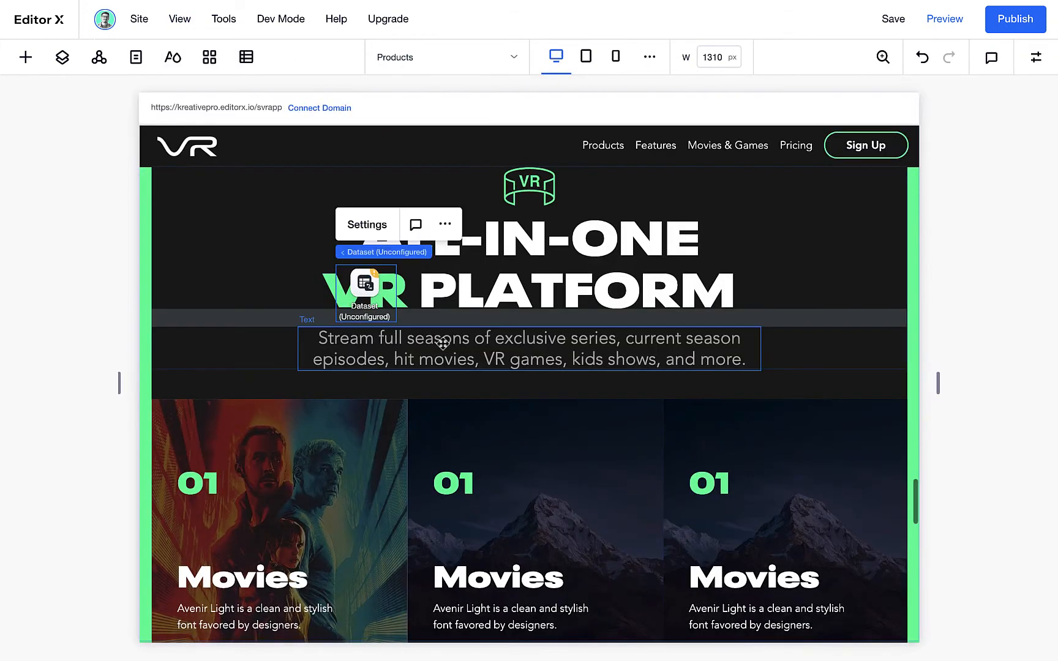
Step: Connect the unconfigured dataset on the first Movies card to the Featured Content collection
{"action": "scroll", "coordinate": [368, 367], "scroll_direction": "down", "scroll_amount": 5}
{"action": "scroll", "coordinate": [384, 364], "scroll_direction": "up", "scroll_amount": 3}
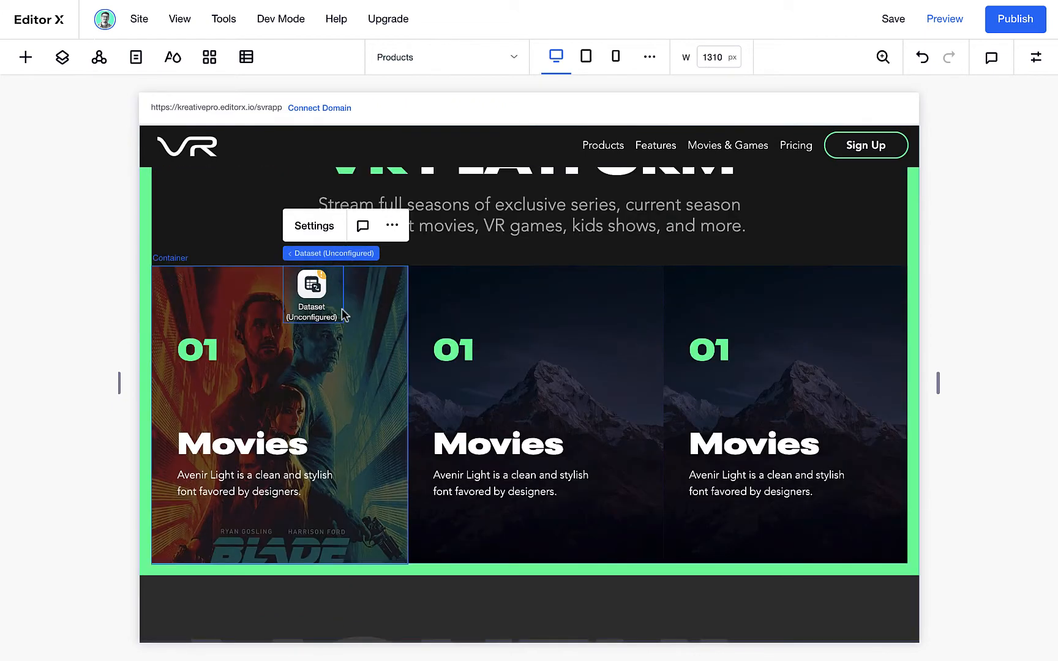
{"action": "left_click", "coordinate": [314, 226]}
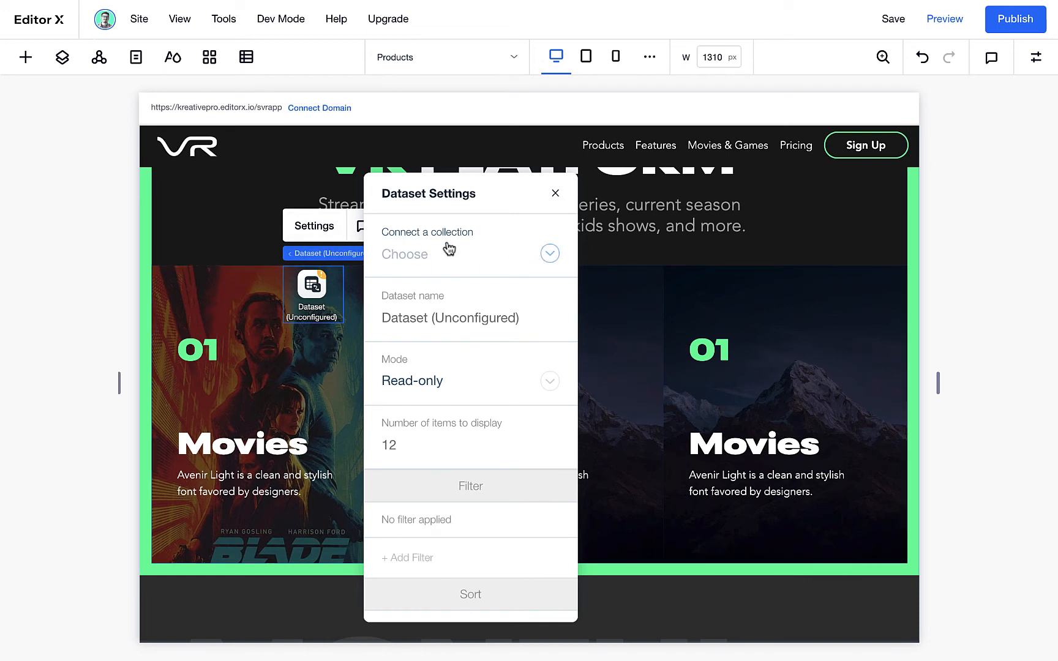
{"action": "left_click", "coordinate": [545, 254]}
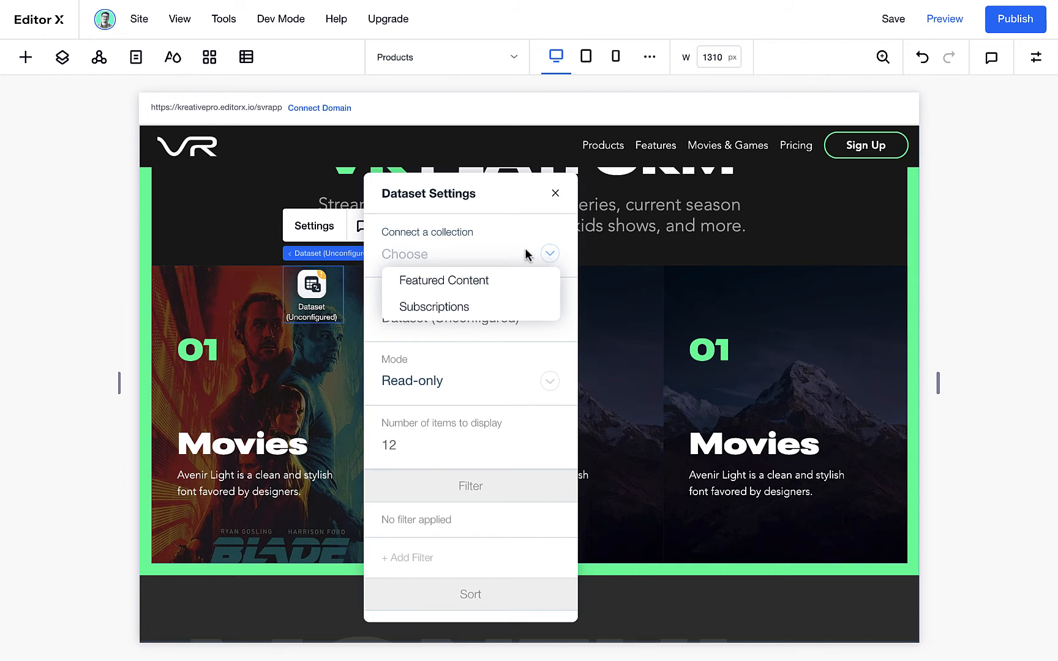
{"action": "left_click", "coordinate": [495, 272]}
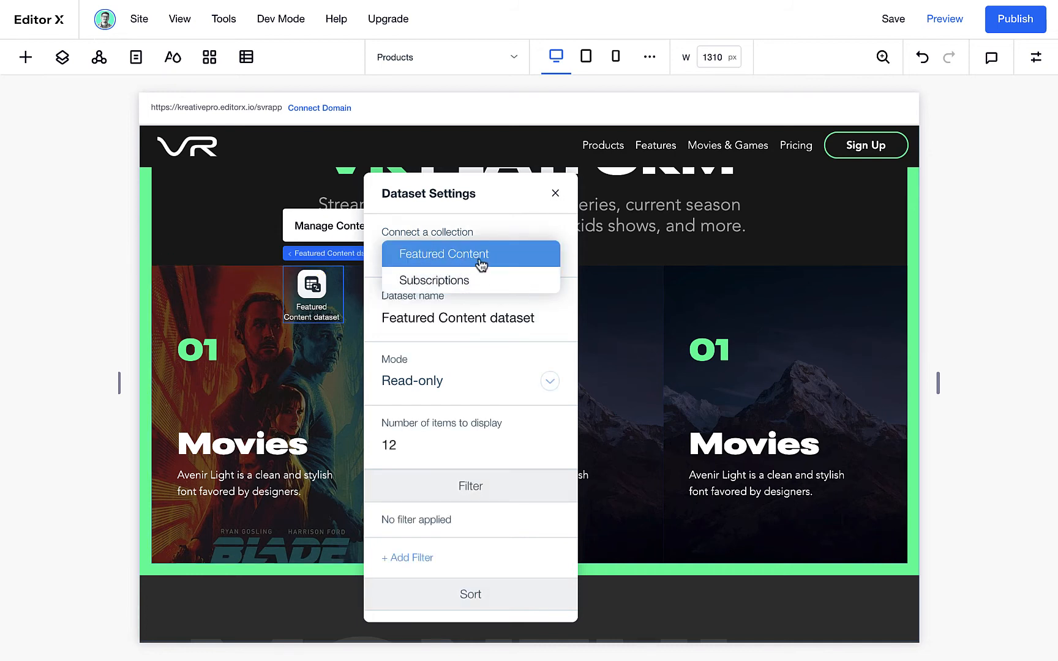
Step: Rename the dataset as Featured
{"action": "left_click", "coordinate": [515, 319]}
{"action": "key", "text": "super+a"}
{"action": "type", "text": "B"}
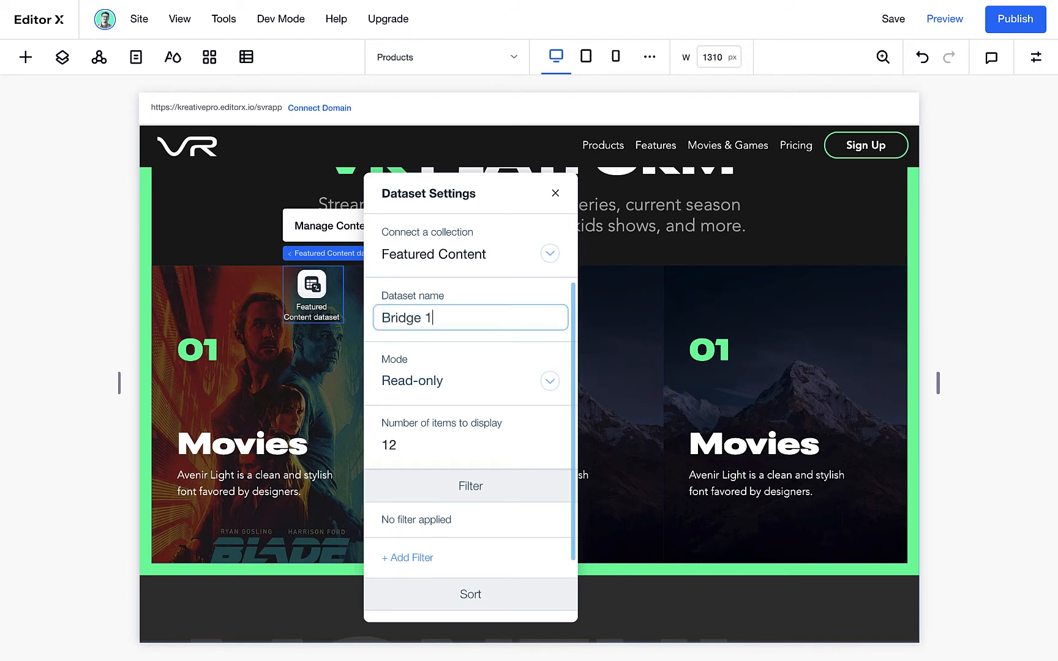
{"action": "type", "text": "ridge 1"}
{"action": "key", "text": "super+a"}
{"action": "type", "text": "Fe"}
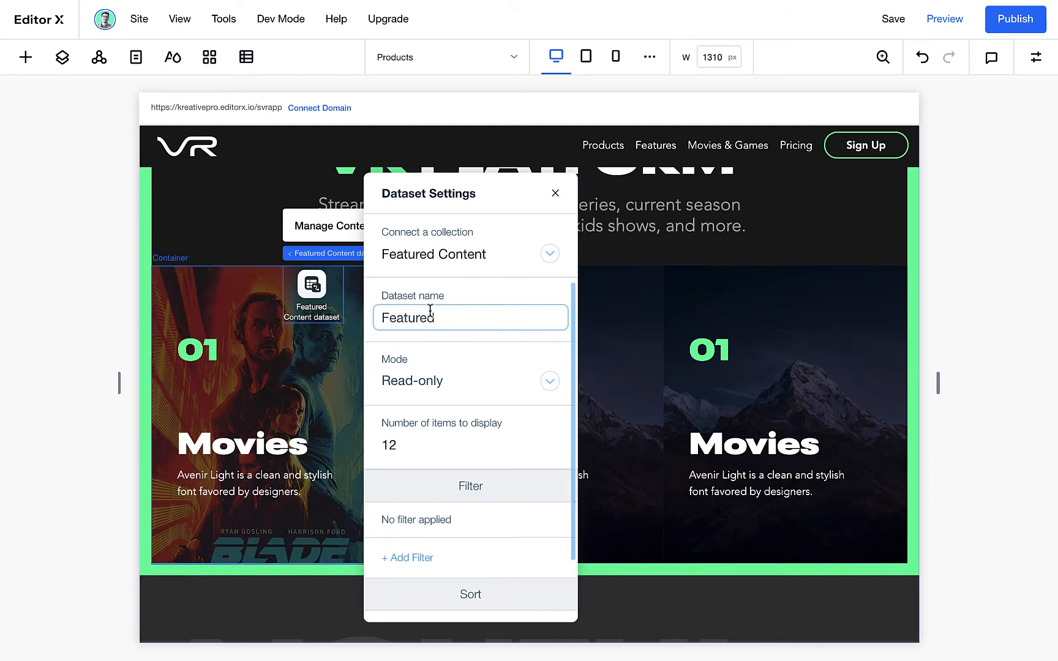
Step: Keep the Featured dataset in Read-only mode and reposition its icon on the first Movies card
{"action": "left_click", "coordinate": [550, 381]}
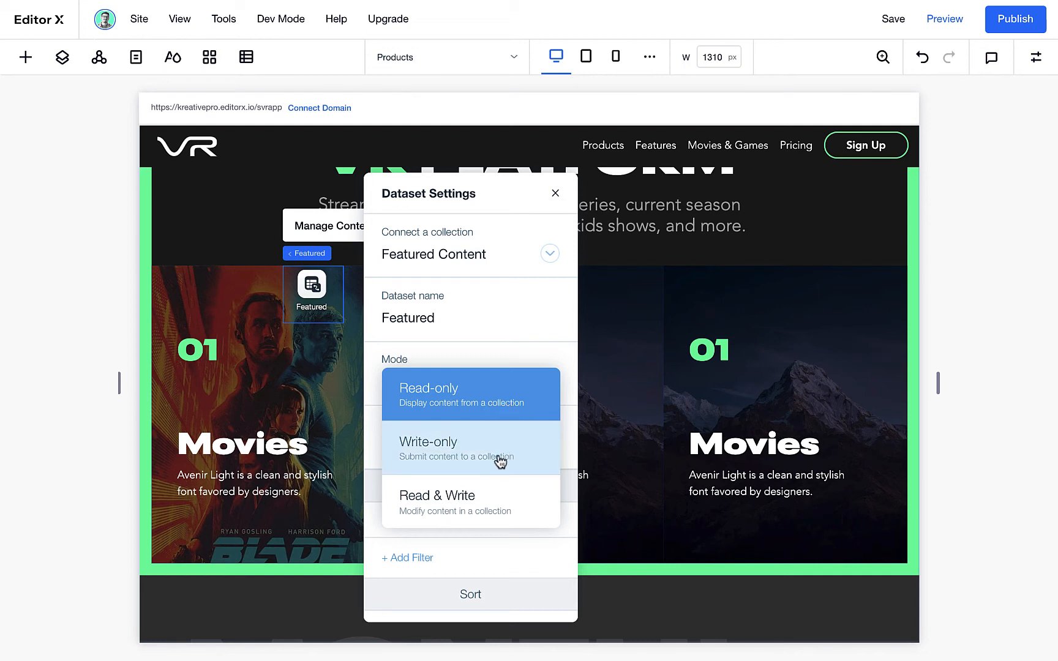
{"action": "left_click", "coordinate": [452, 399]}
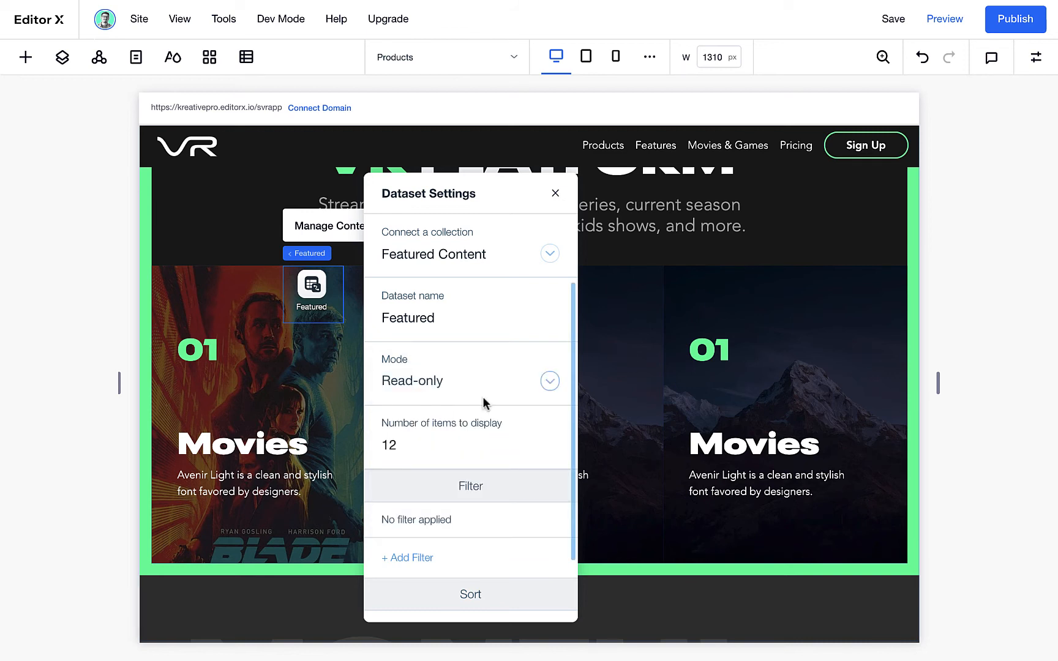
{"action": "left_click", "coordinate": [427, 448]}
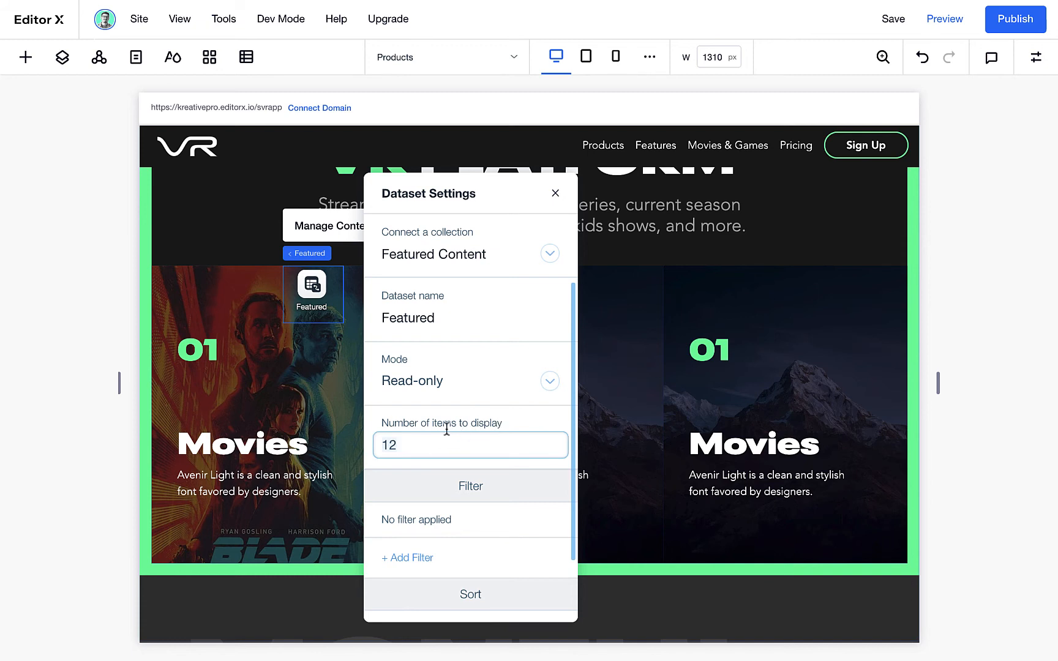
{"action": "scroll", "coordinate": [532, 454], "scroll_direction": "down", "scroll_amount": 2}
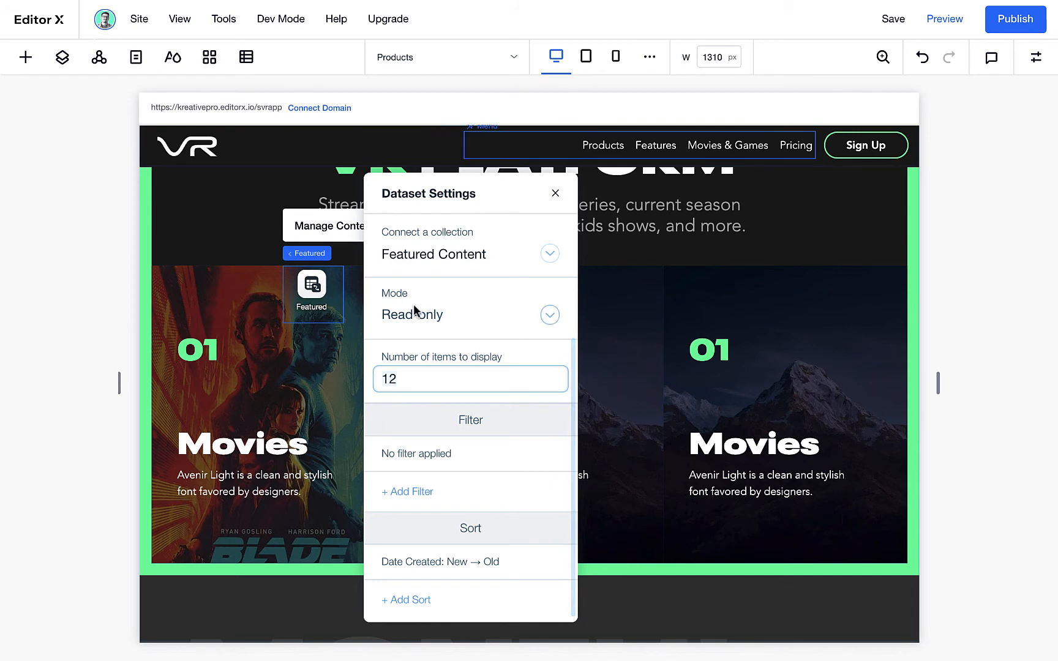
{"action": "left_click", "coordinate": [309, 297]}
{"action": "left_click_drag", "start_coordinate": [324, 310], "coordinate": [378, 302]}
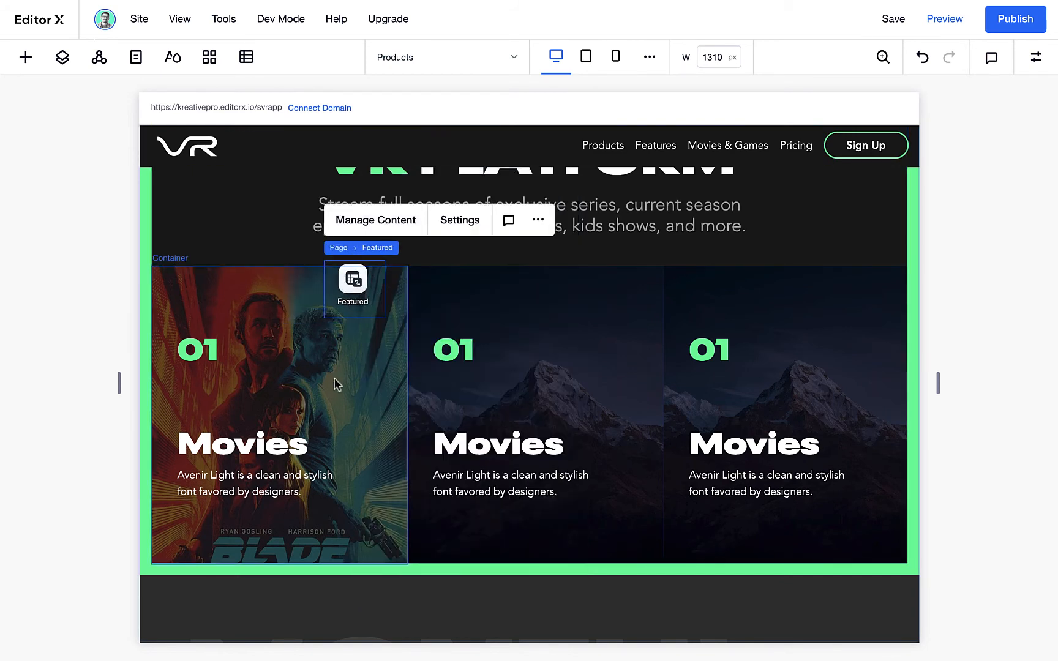
{"action": "left_click", "coordinate": [364, 356]}
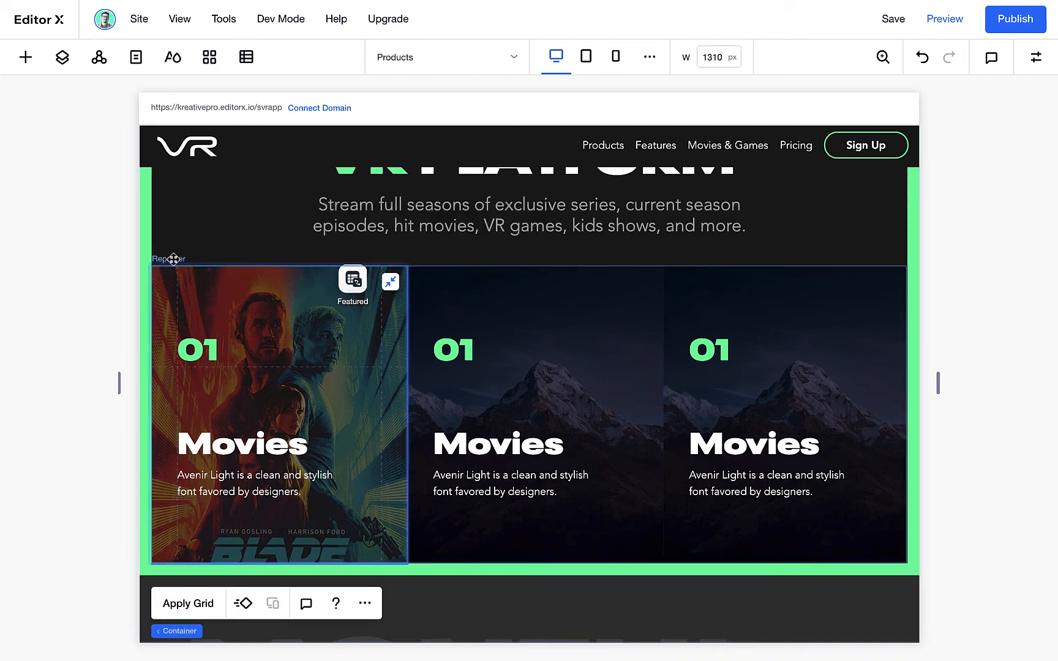
{"action": "left_click", "coordinate": [225, 633]}
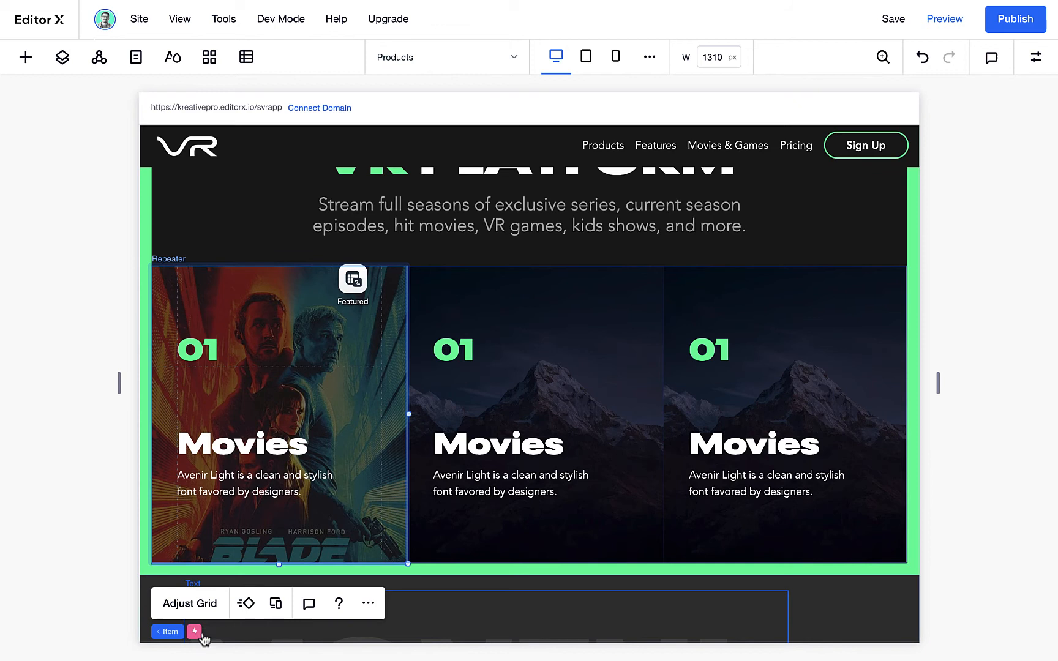
{"action": "left_click", "coordinate": [164, 635]}
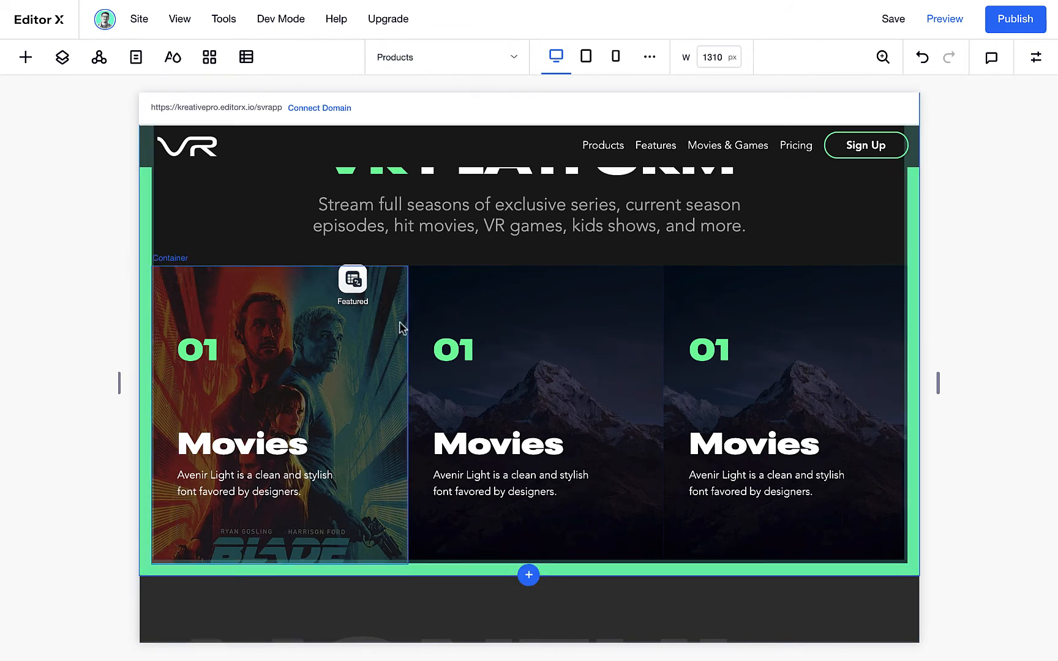
Step: Select the repeater in the MOVIES section's layer structure and connect it to the Featured dataset
{"action": "left_click", "coordinate": [428, 323]}
{"action": "left_click", "coordinate": [63, 57]}
{"action": "left_click", "coordinate": [80, 405]}
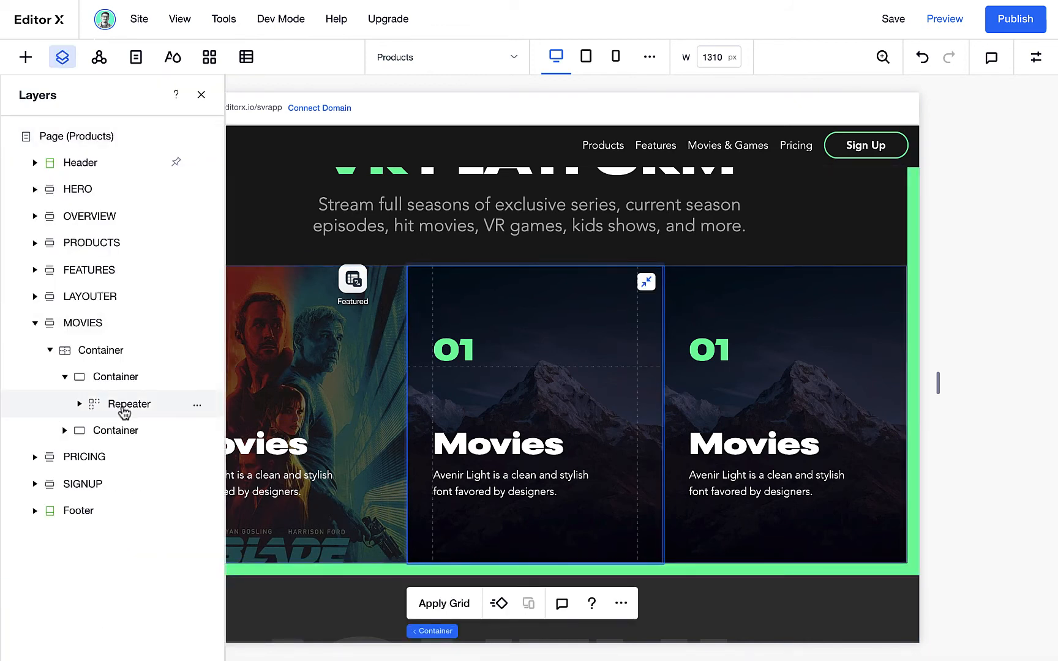
{"action": "left_click", "coordinate": [125, 410]}
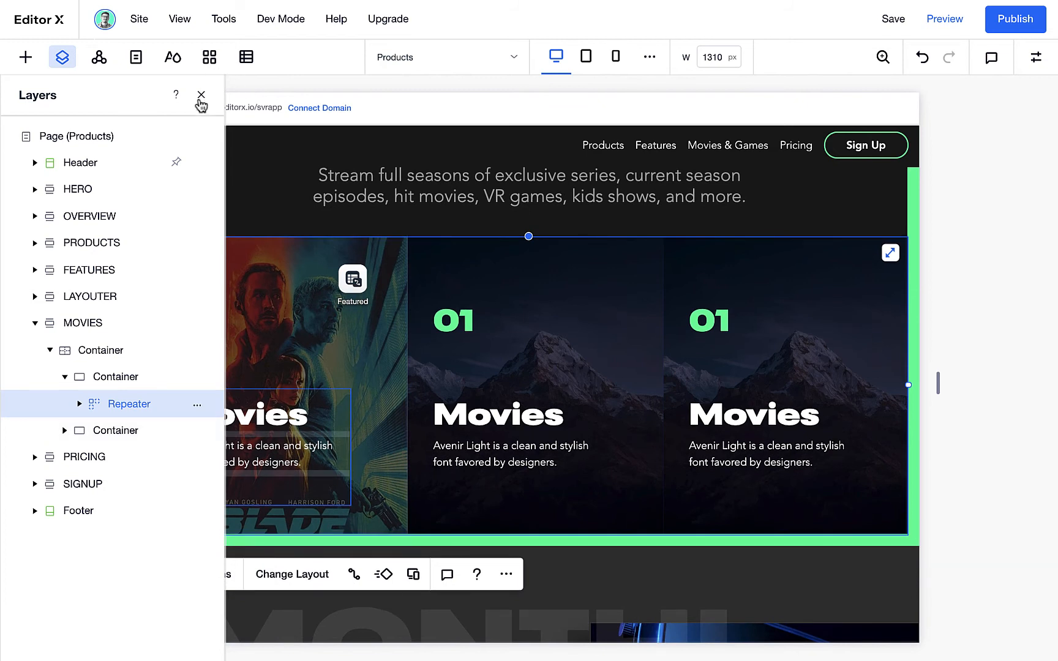
{"action": "left_click", "coordinate": [200, 98]}
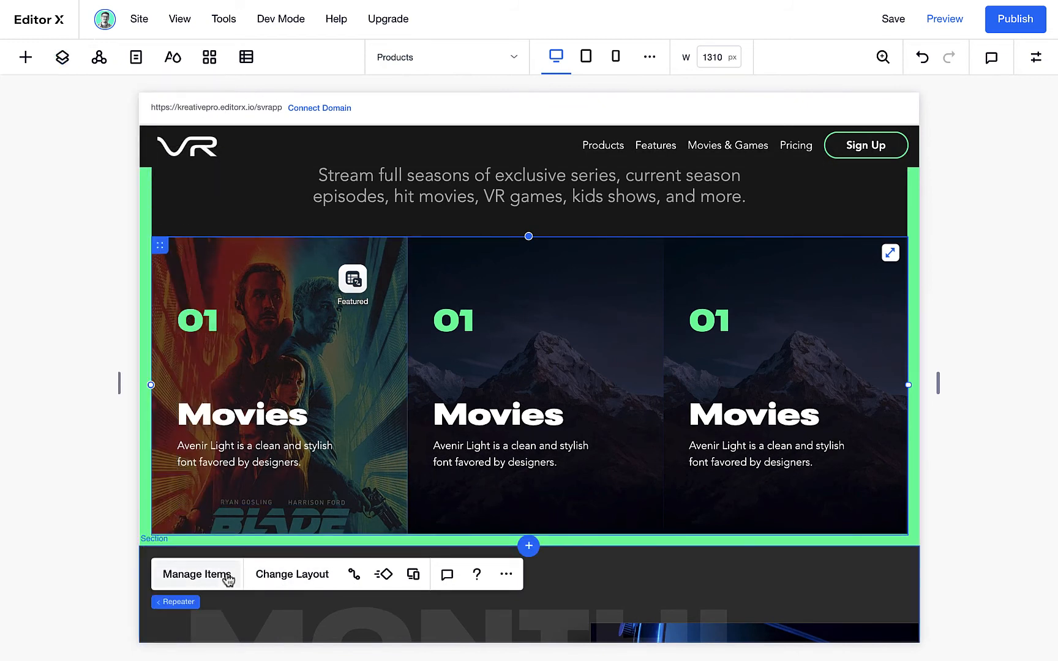
{"action": "left_click", "coordinate": [354, 576]}
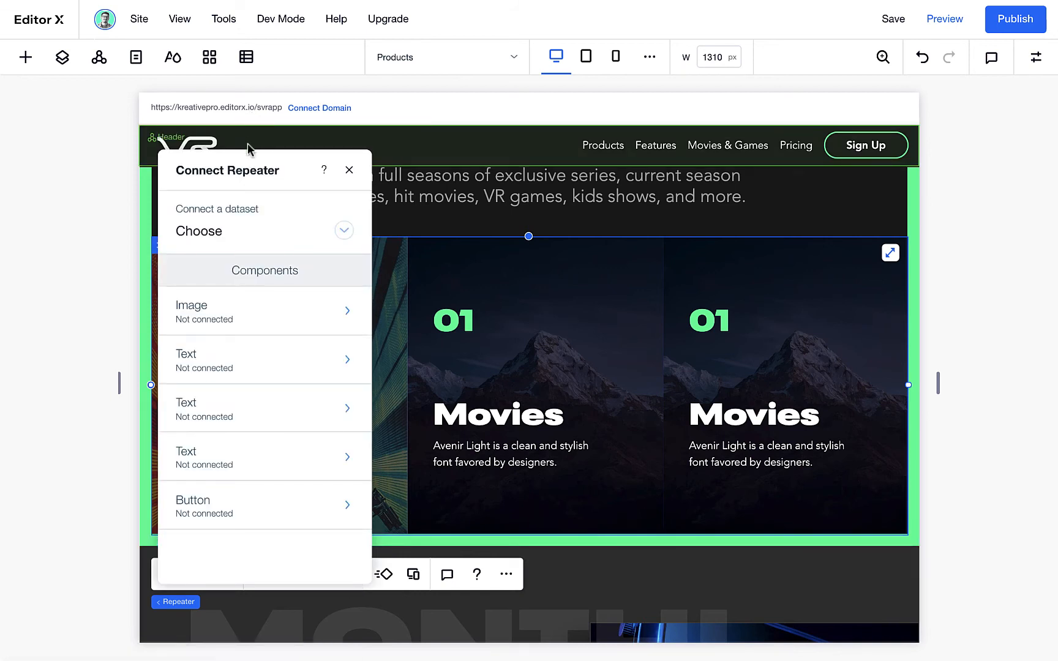
{"action": "left_click_drag", "start_coordinate": [253, 158], "coordinate": [677, 174]}
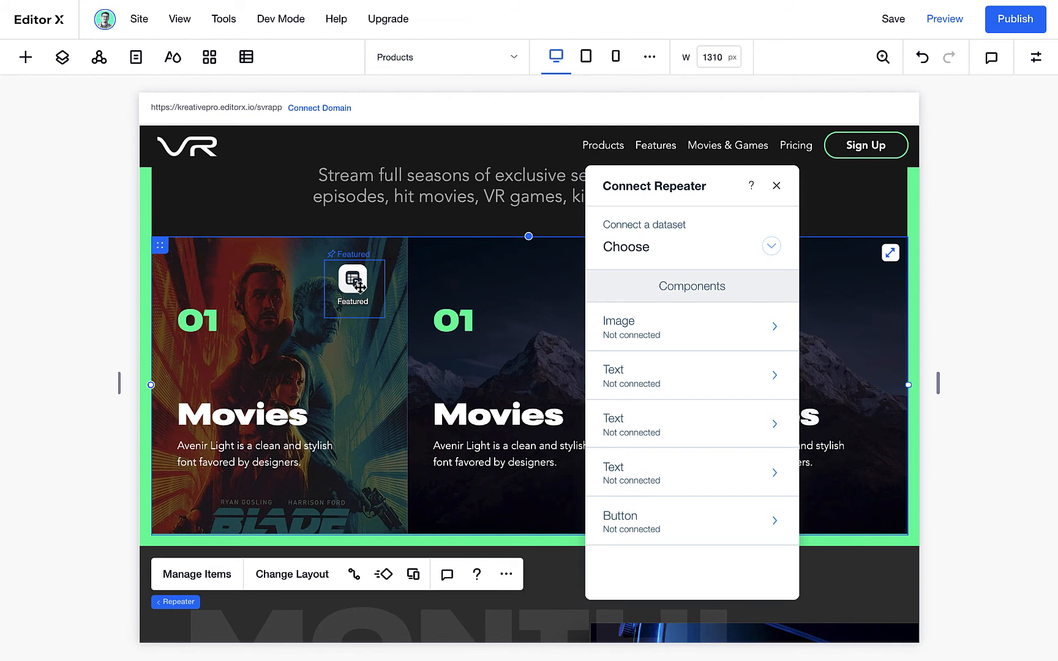
{"action": "left_click", "coordinate": [771, 247]}
{"action": "left_click", "coordinate": [674, 279]}
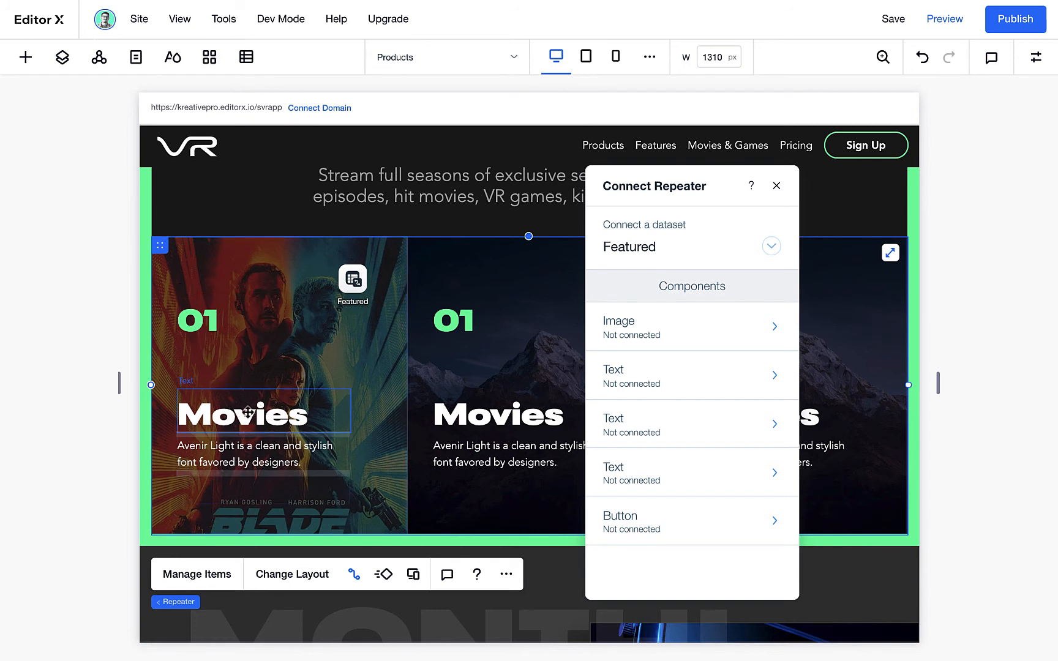
Step: Connect the 01 text on the first Movies card to the Order (Number) field of the Featured dataset
{"action": "left_click", "coordinate": [215, 328]}
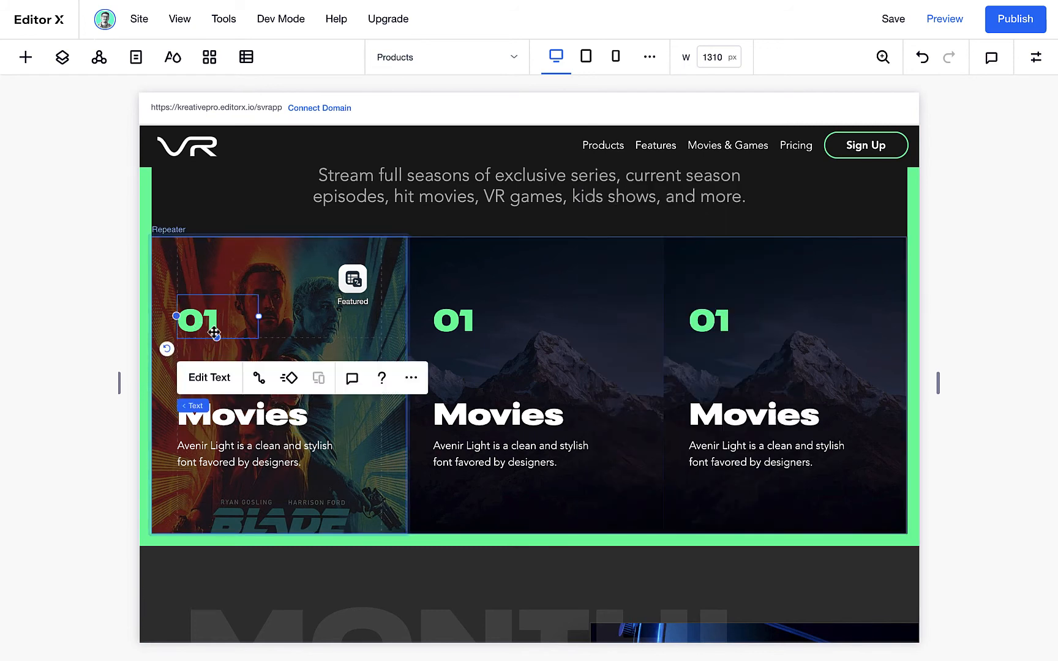
{"action": "left_click", "coordinate": [260, 381]}
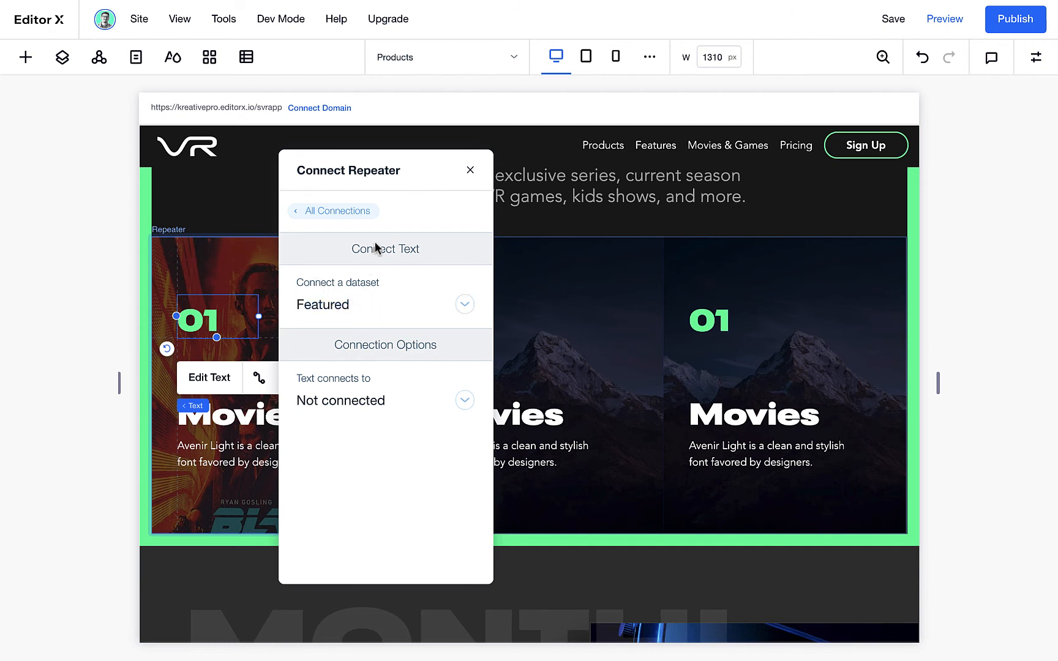
{"action": "left_click", "coordinate": [464, 402]}
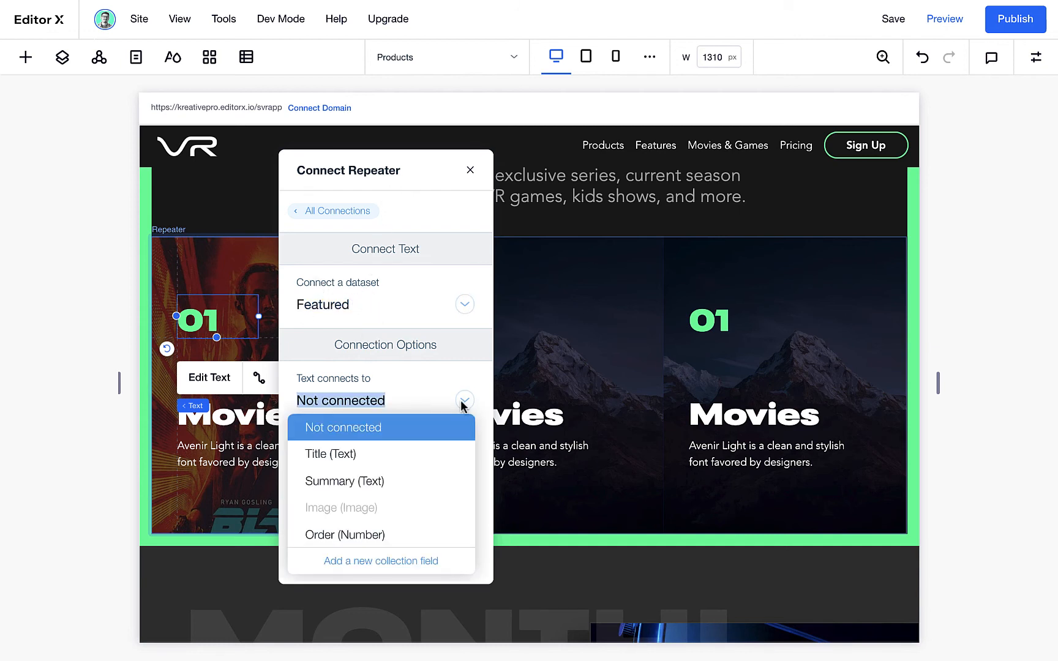
{"action": "scroll", "coordinate": [392, 469], "scroll_direction": "down", "scroll_amount": 1}
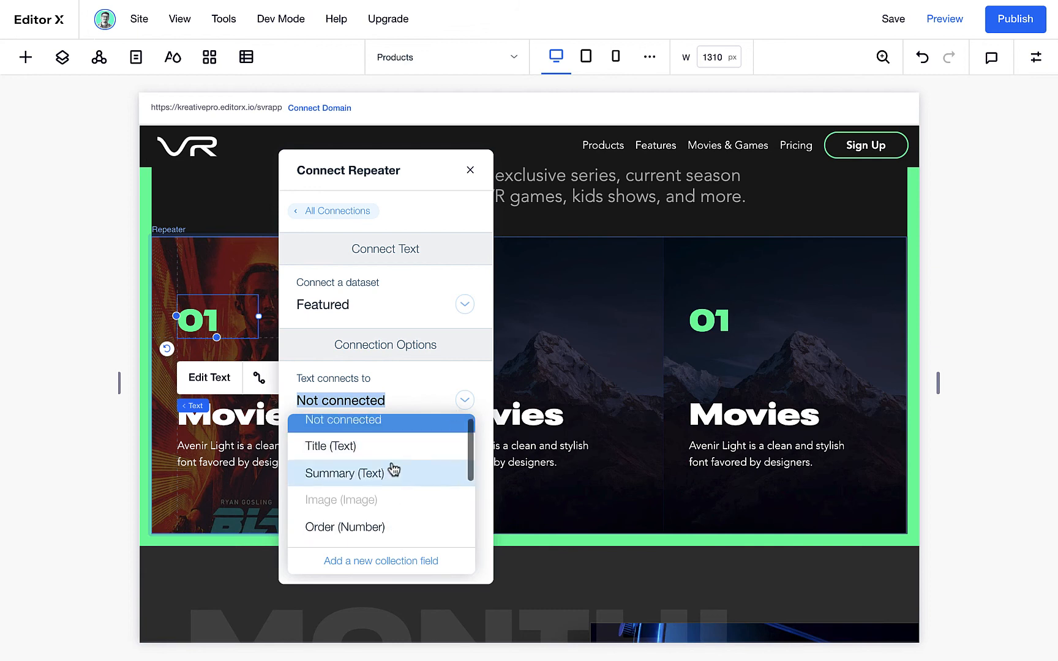
{"action": "scroll", "coordinate": [387, 494], "scroll_direction": "down", "scroll_amount": 2}
{"action": "scroll", "coordinate": [390, 463], "scroll_direction": "up", "scroll_amount": 3}
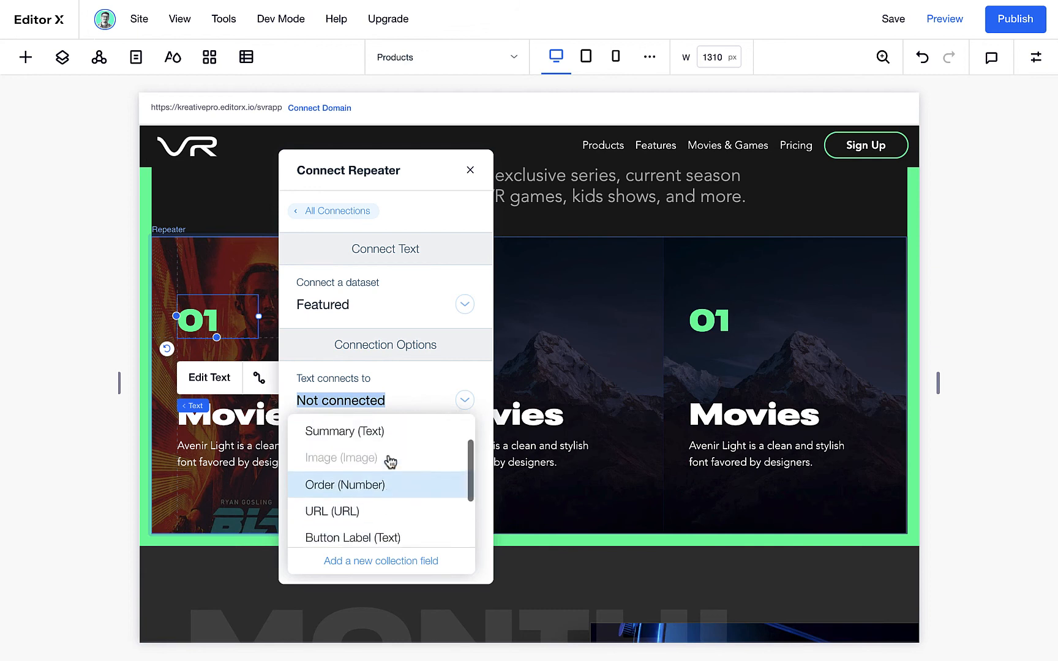
{"action": "left_click", "coordinate": [345, 535]}
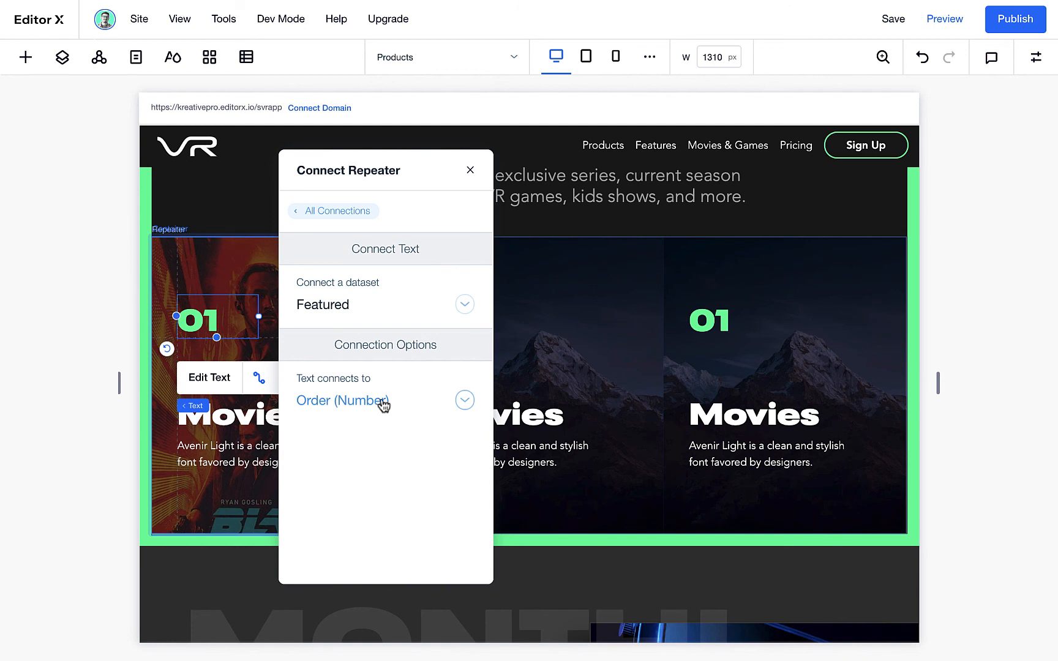
{"action": "left_click", "coordinate": [216, 324]}
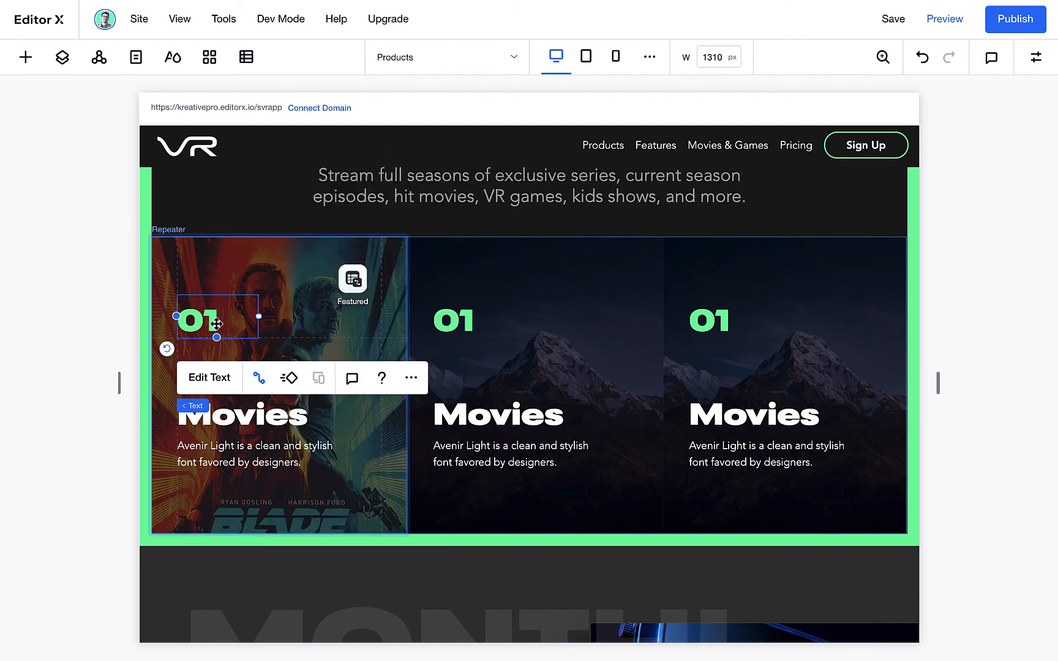
Step: Connect the Movies heading on the first card to the Title (Text) field of the Featured dataset
{"action": "left_click", "coordinate": [228, 415]}
{"action": "left_click", "coordinate": [259, 472]}
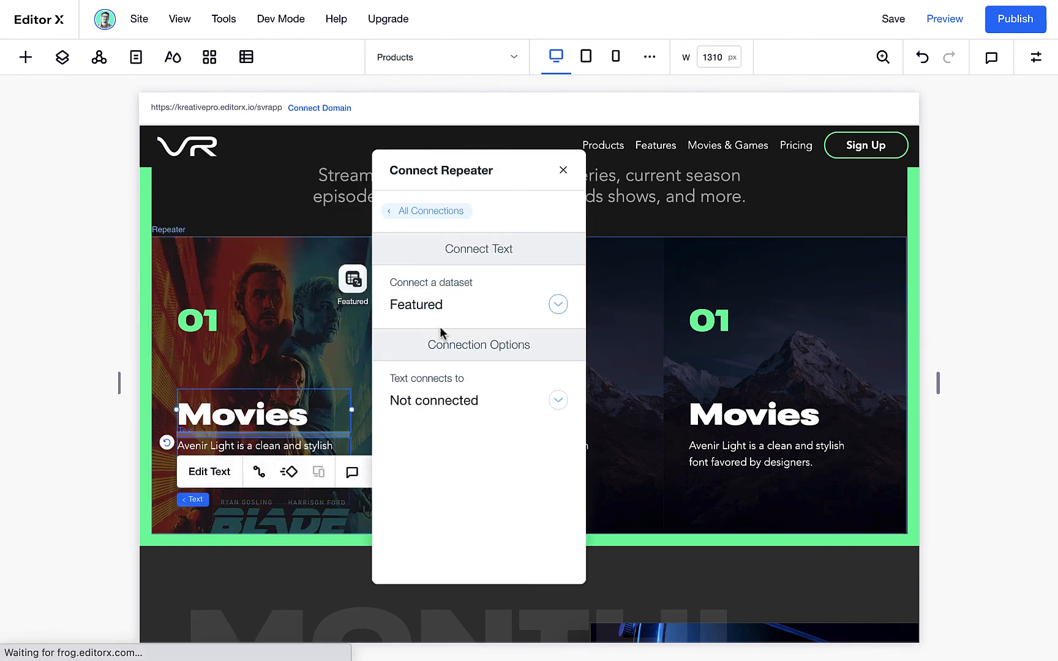
{"action": "left_click", "coordinate": [558, 401]}
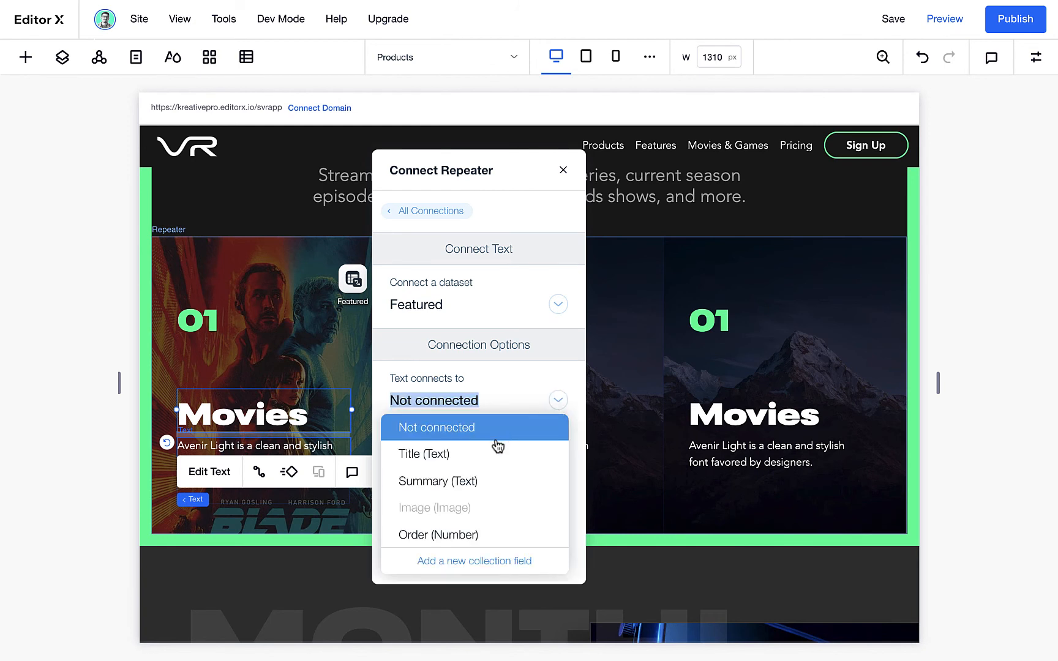
{"action": "left_click", "coordinate": [484, 454]}
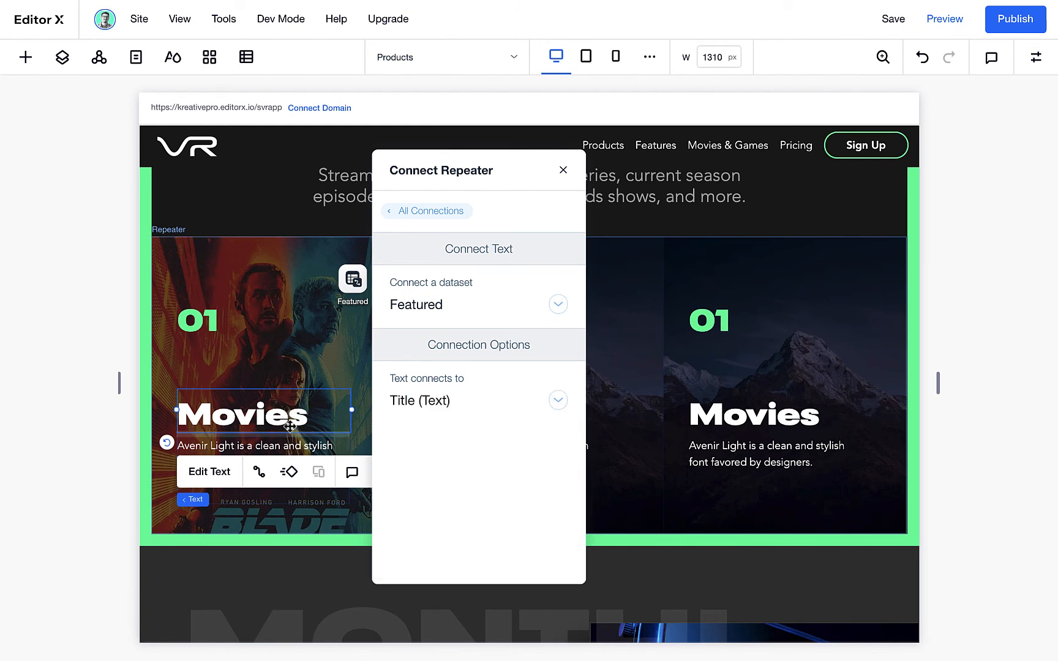
{"action": "left_click", "coordinate": [563, 171]}
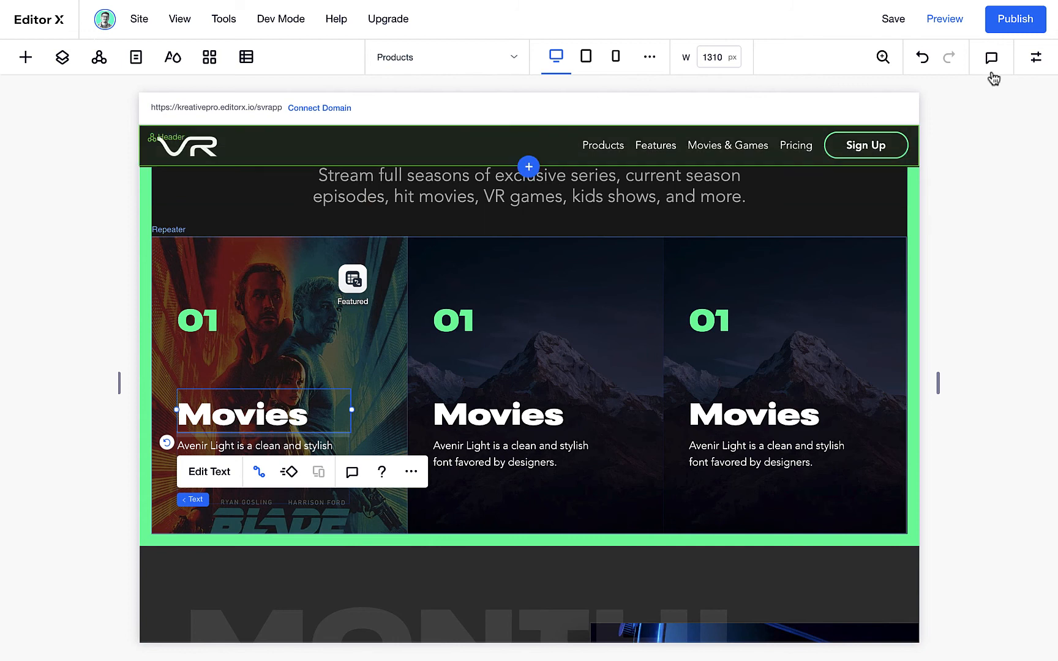
Step: Select the whole repeater containing the Movies cards, open its dataset connections, and move the connection settings away from the first card
{"action": "left_click", "coordinate": [251, 445]}
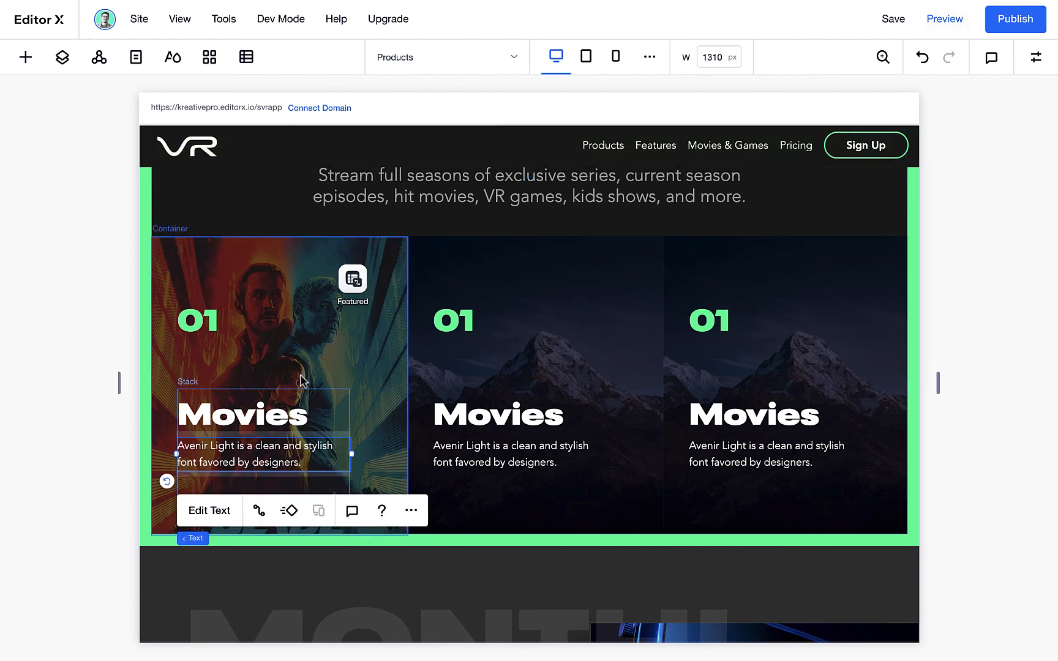
{"action": "left_click", "coordinate": [378, 445]}
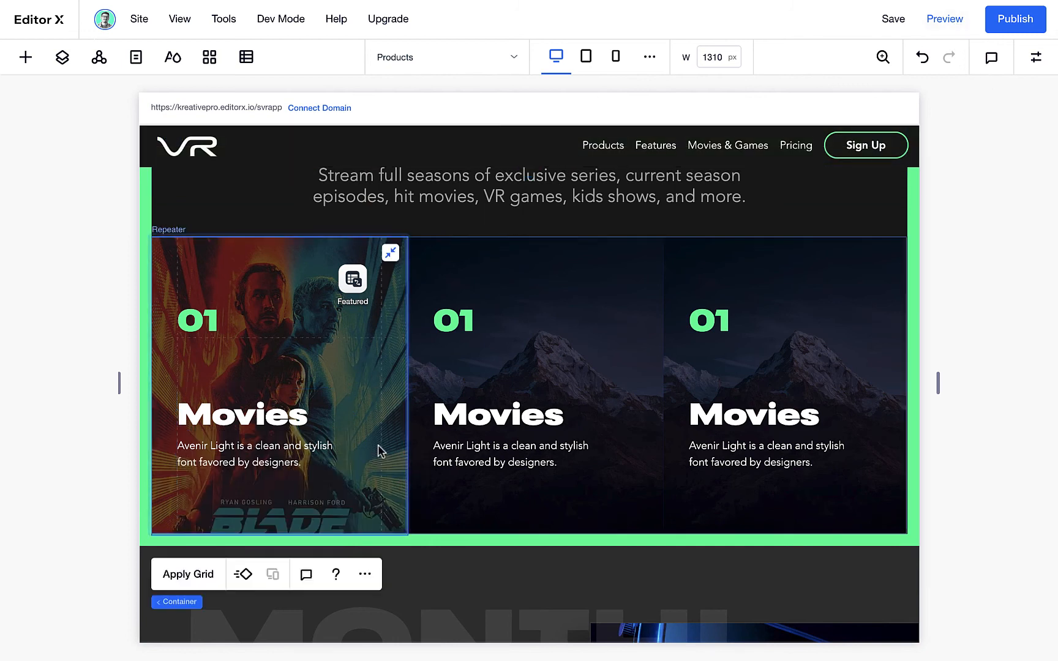
{"action": "left_click", "coordinate": [353, 280]}
{"action": "left_click", "coordinate": [278, 375]}
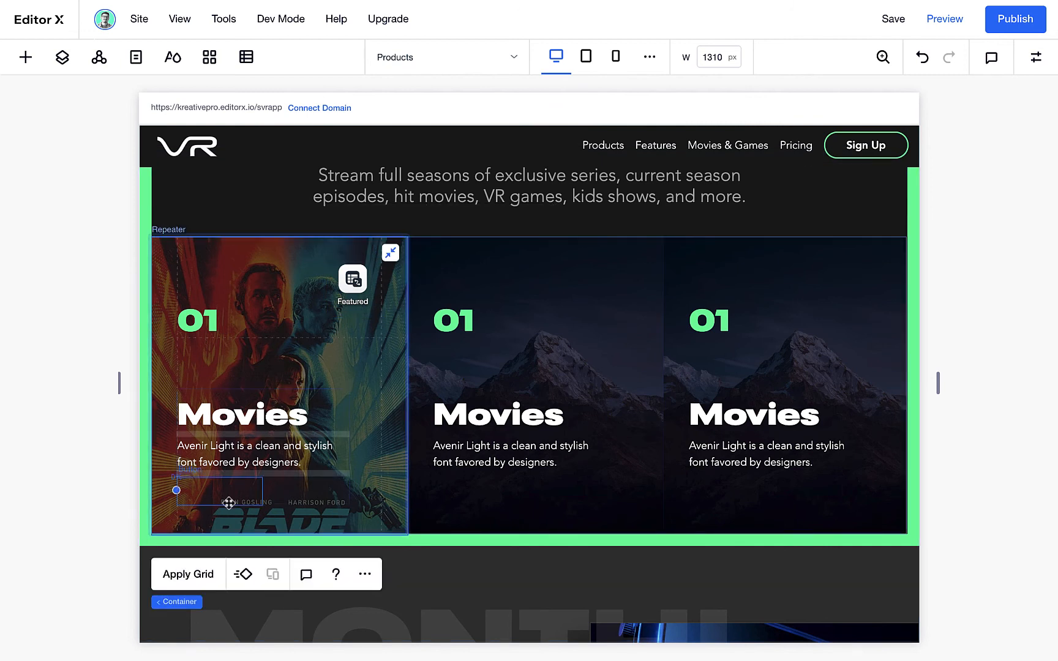
{"action": "mouse_move", "coordinate": [179, 606]}
{"action": "left_click", "coordinate": [224, 604]}
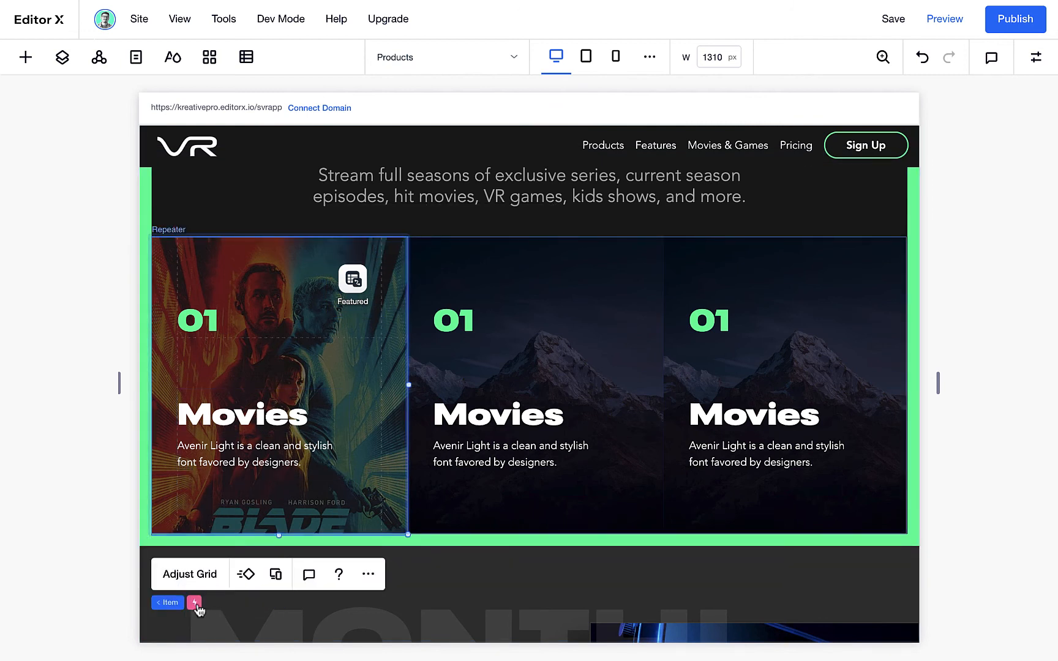
{"action": "left_click", "coordinate": [228, 604]}
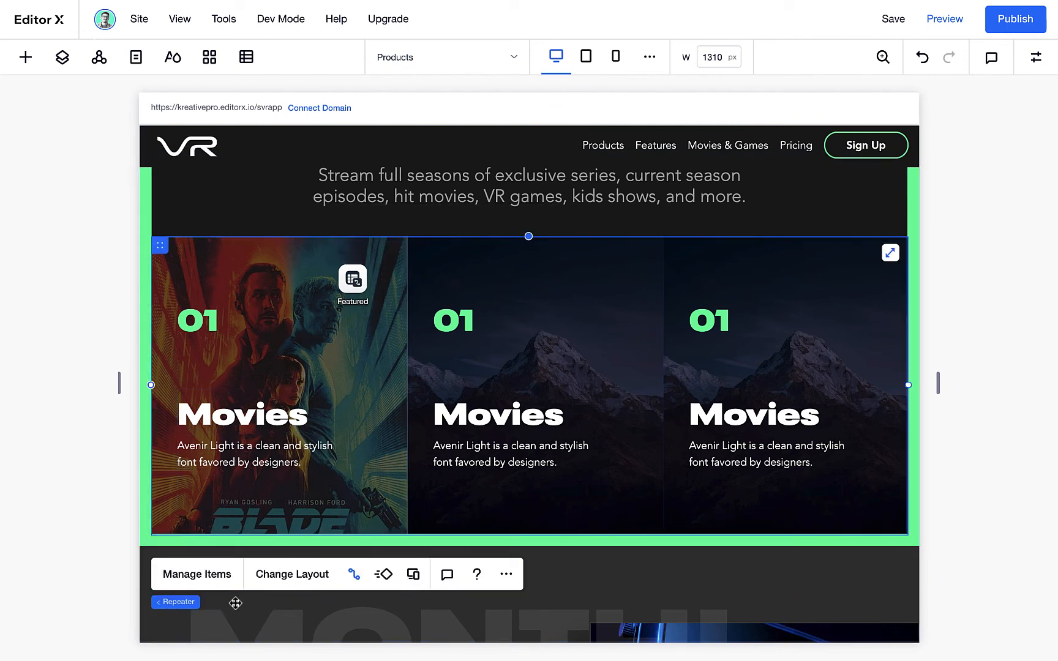
{"action": "left_click", "coordinate": [354, 574]}
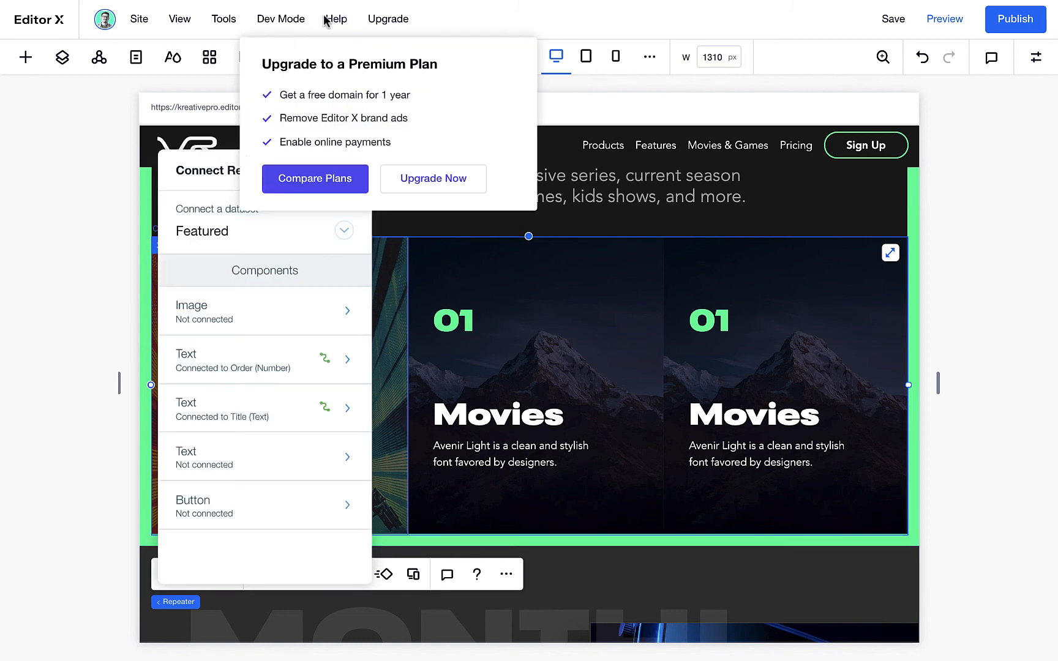
{"action": "left_click_drag", "start_coordinate": [214, 163], "coordinate": [640, 166]}
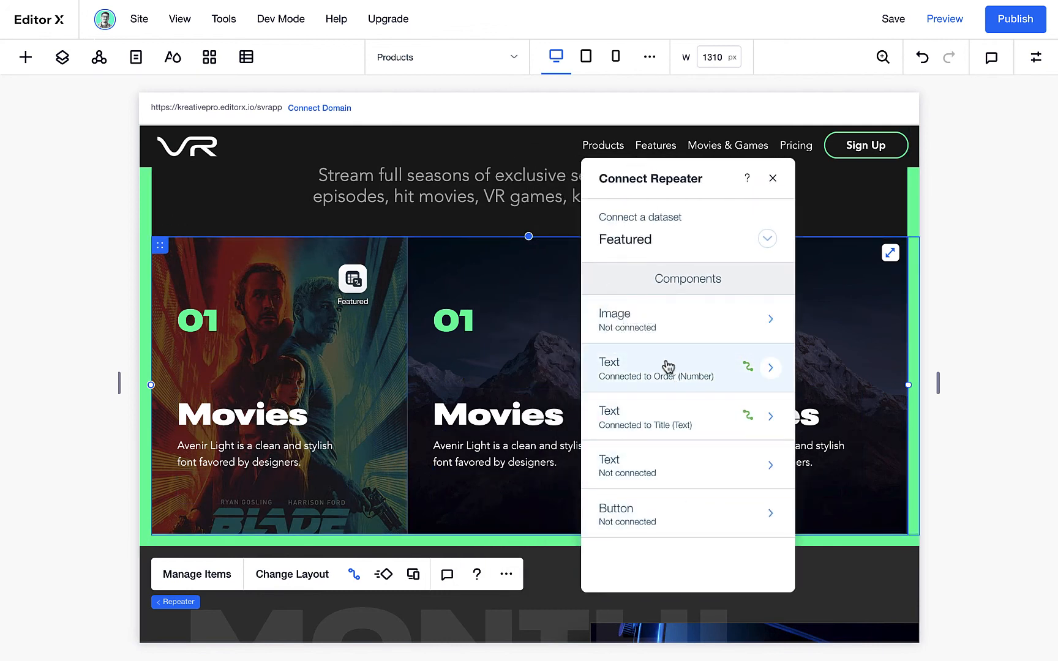
Step: Connect the image source of the repeater's image to the Image (Image) field of the Featured dataset
{"action": "left_click", "coordinate": [749, 330]}
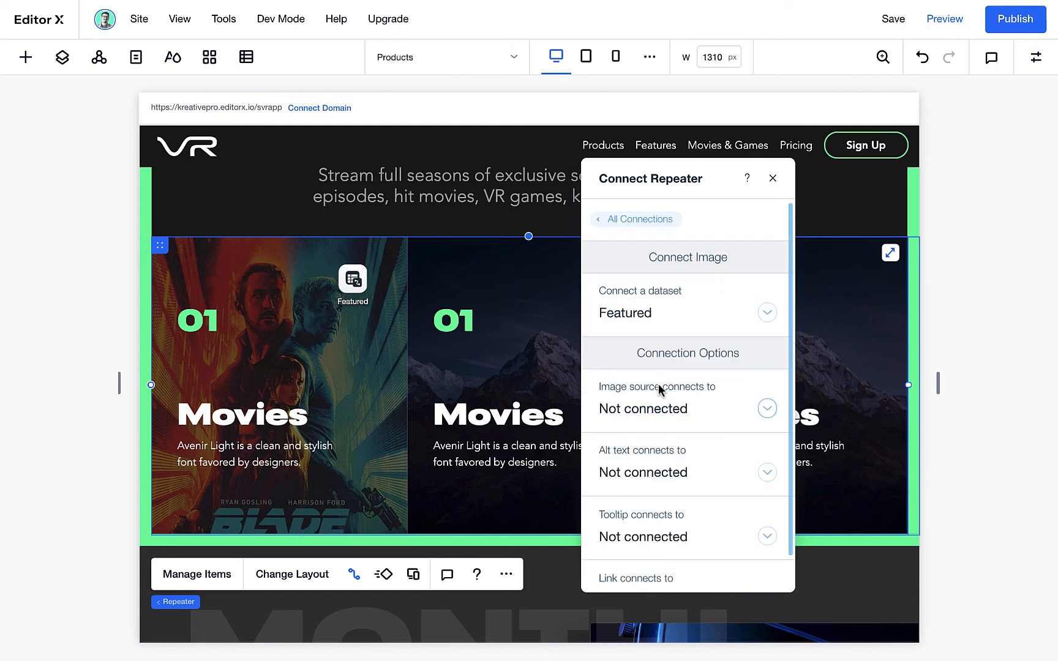
{"action": "scroll", "coordinate": [711, 423], "scroll_direction": "down", "scroll_amount": 1}
{"action": "scroll", "coordinate": [720, 423], "scroll_direction": "up", "scroll_amount": 1}
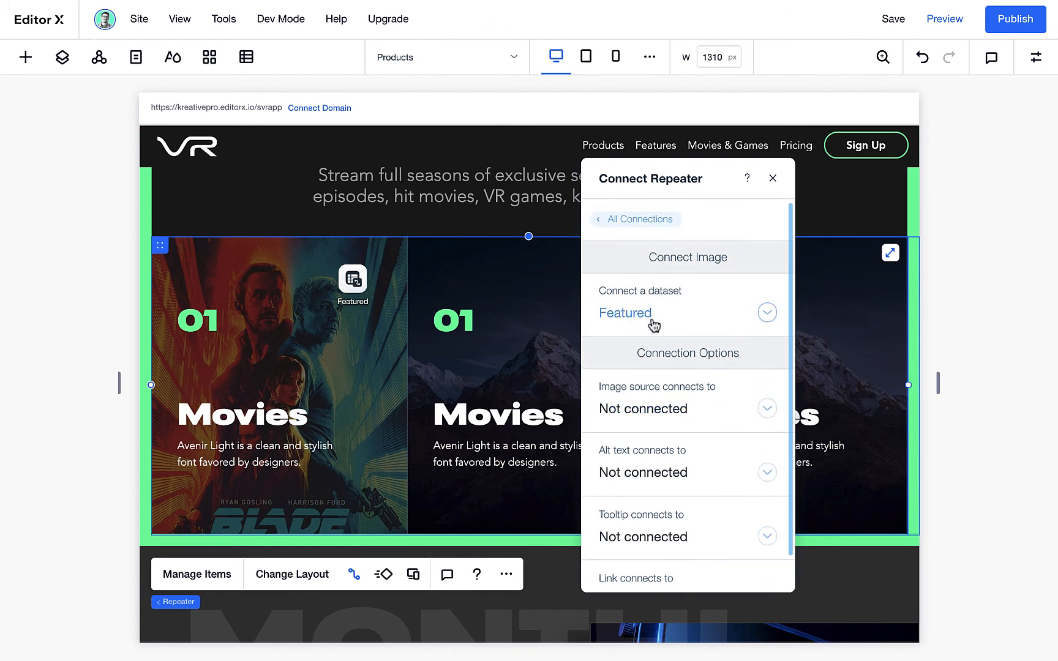
{"action": "left_click", "coordinate": [763, 411]}
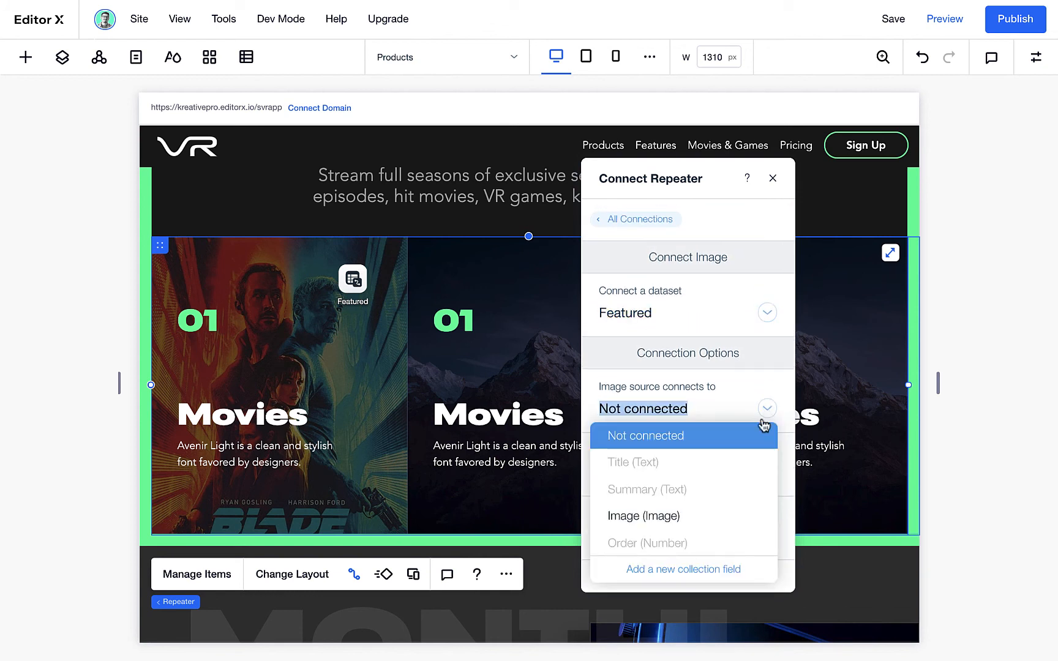
{"action": "left_click", "coordinate": [694, 515]}
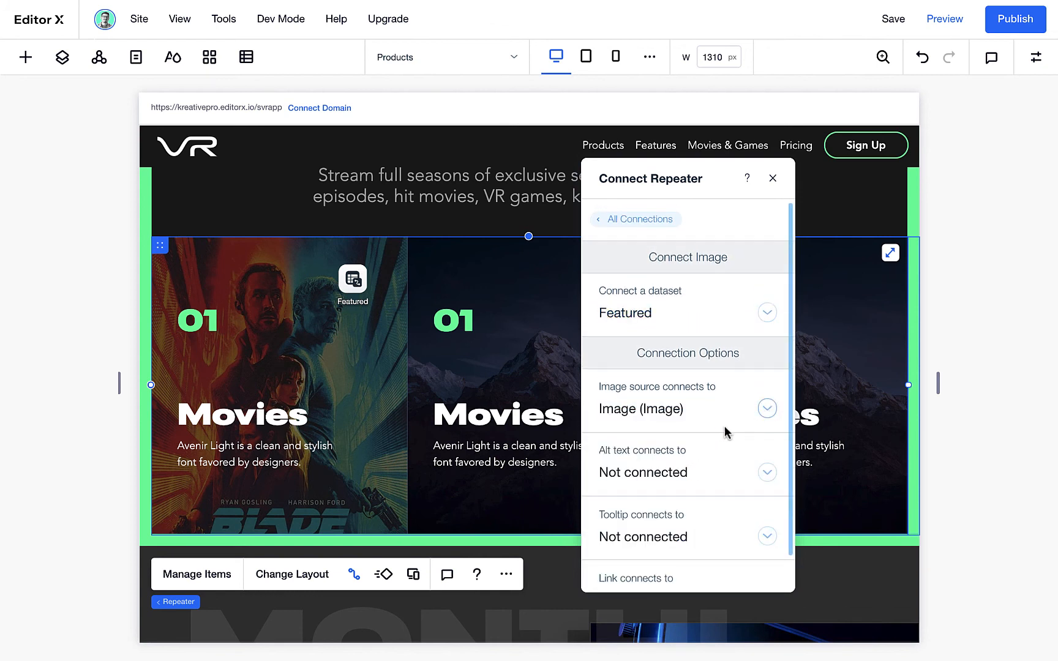
Step: Connect the alt text of the repeater's image to the Title (Text) field
{"action": "scroll", "coordinate": [724, 437], "scroll_direction": "down", "scroll_amount": 2}
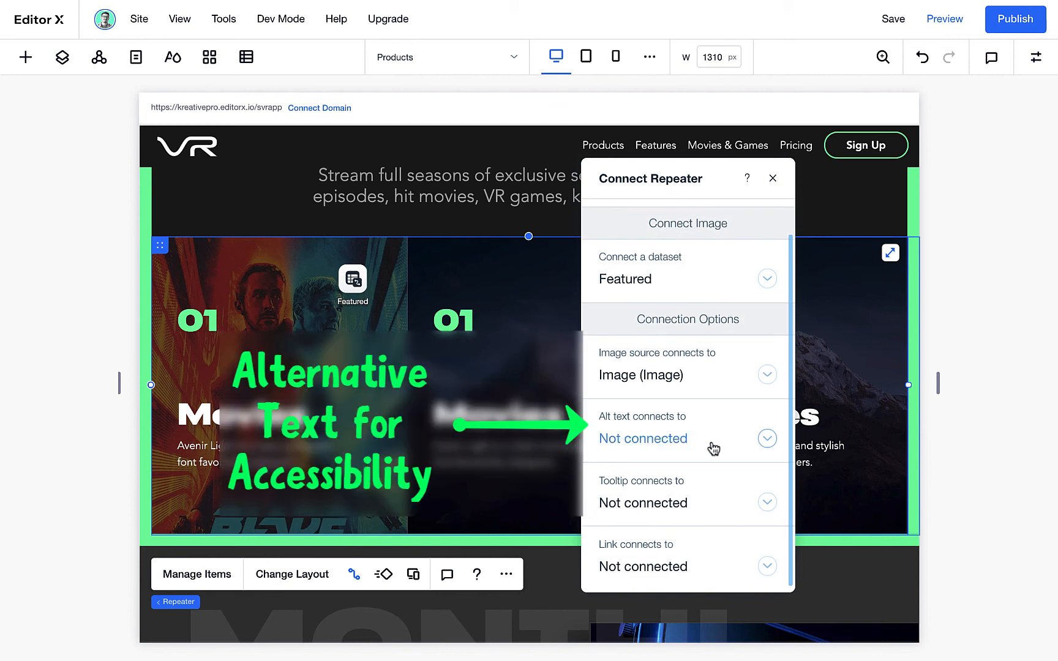
{"action": "left_click", "coordinate": [767, 438]}
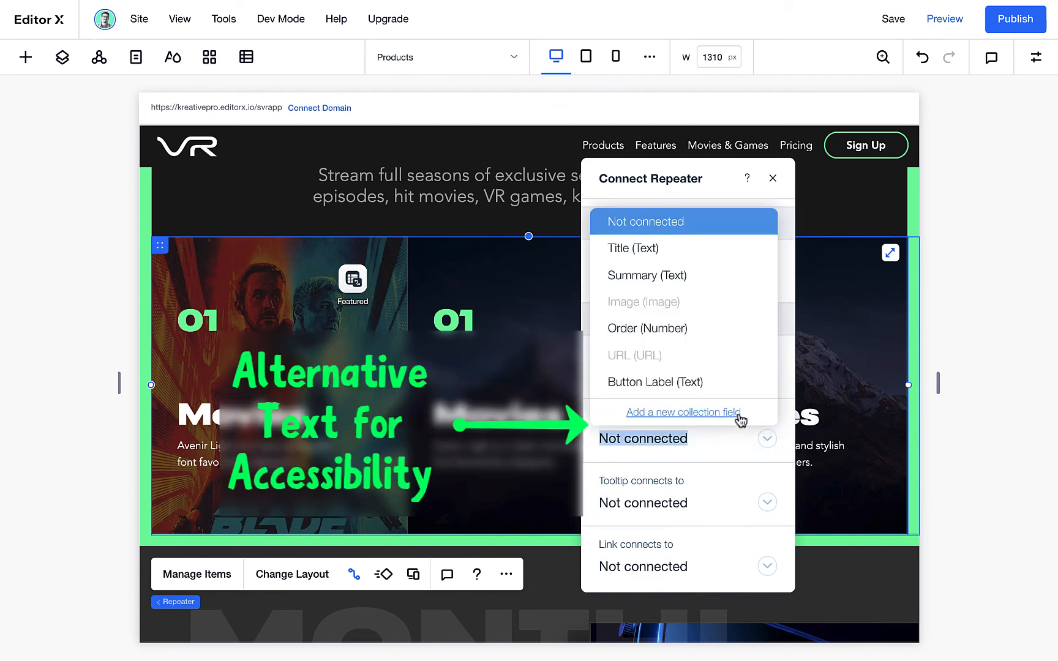
{"action": "left_click", "coordinate": [651, 250]}
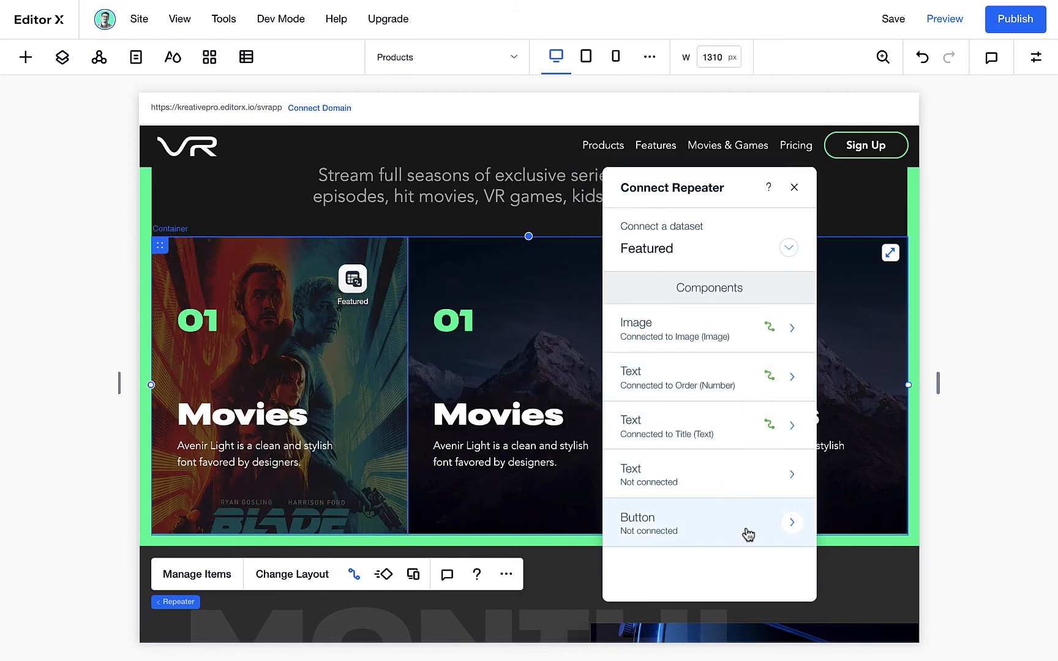
Step: Connect the repeater button's click action to URL (URL) and its label to Button Label (Text)
{"action": "left_click", "coordinate": [749, 535]}
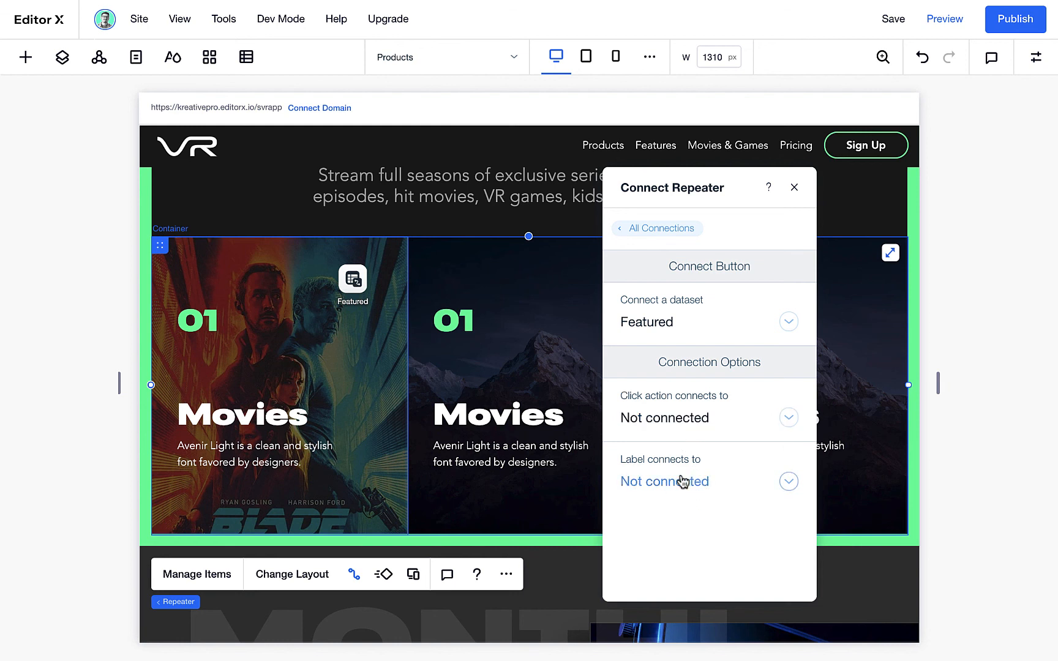
{"action": "left_click", "coordinate": [790, 419]}
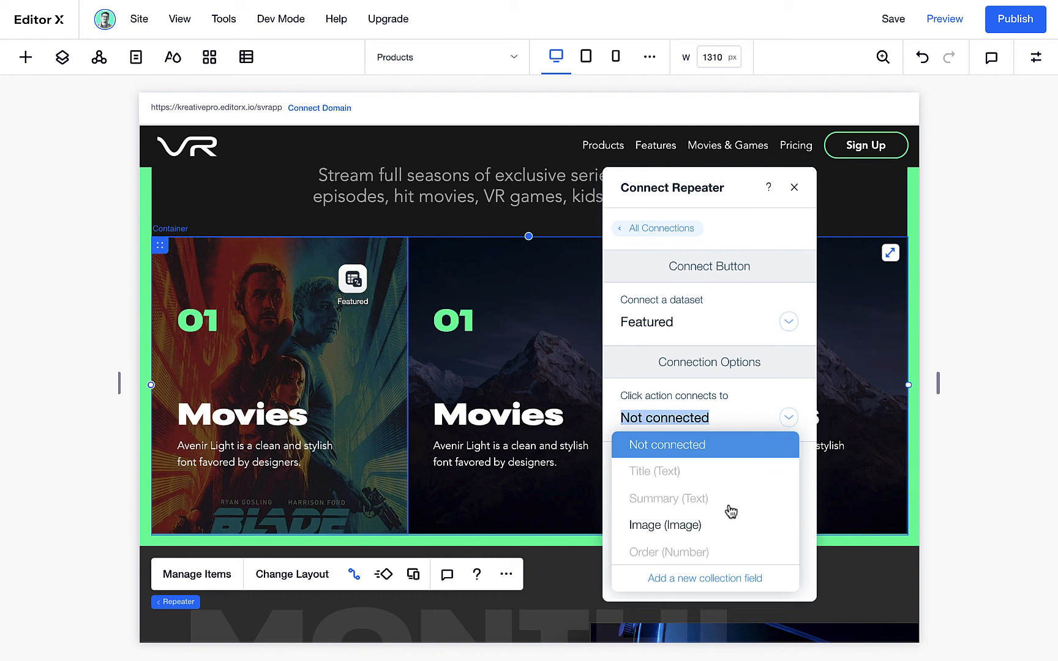
{"action": "scroll", "coordinate": [731, 512], "scroll_direction": "down", "scroll_amount": 3}
{"action": "left_click", "coordinate": [676, 502]}
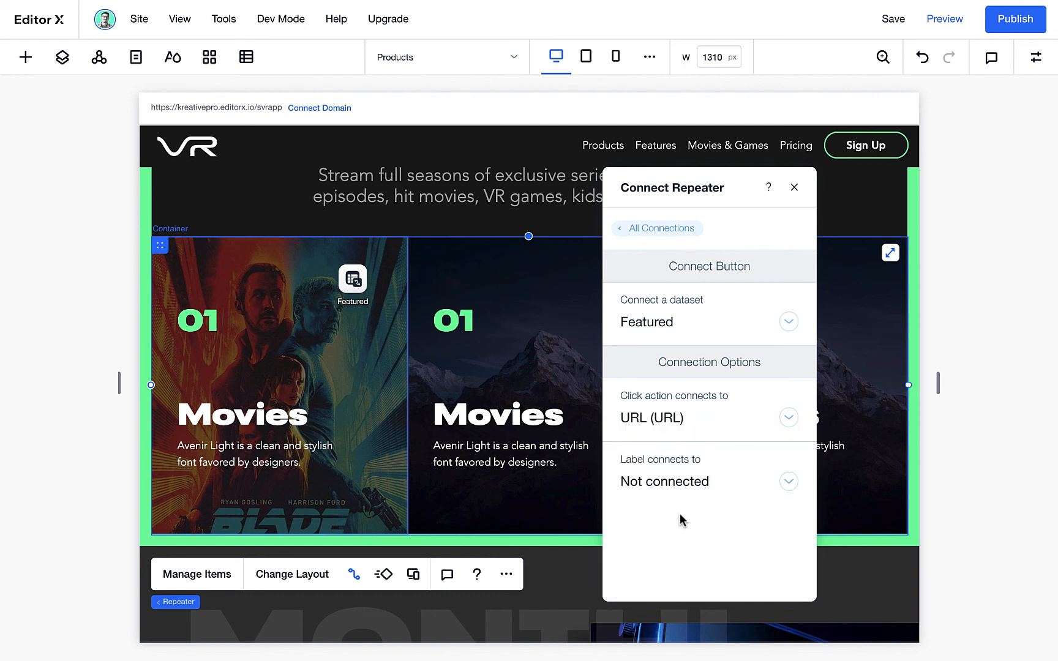
{"action": "left_click", "coordinate": [789, 483]}
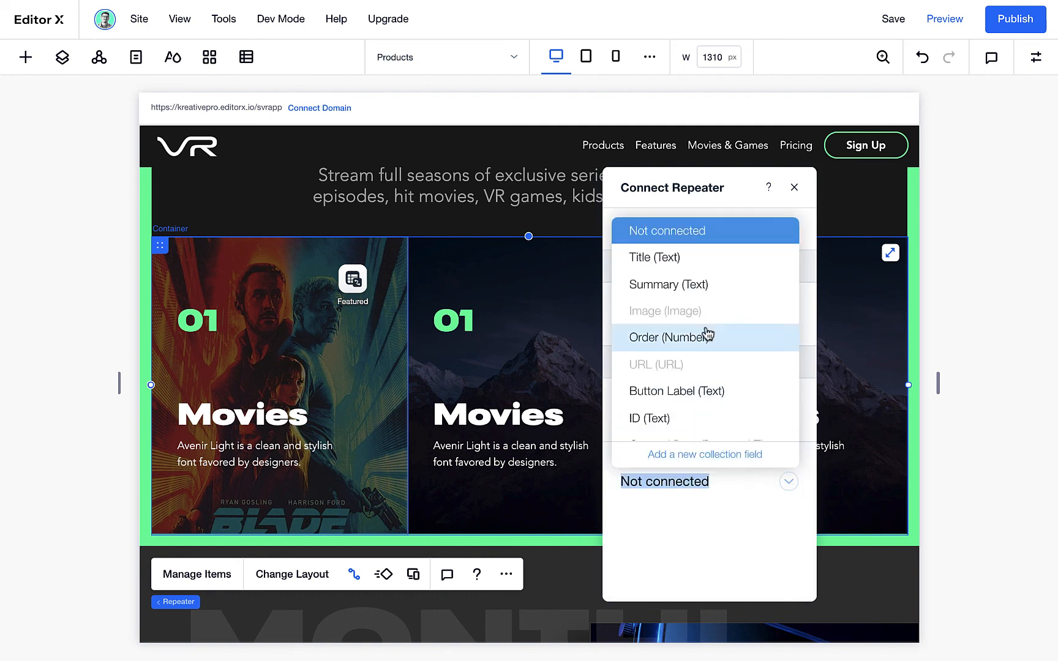
{"action": "scroll", "coordinate": [709, 343], "scroll_direction": "down", "scroll_amount": 1}
{"action": "left_click", "coordinate": [703, 385]}
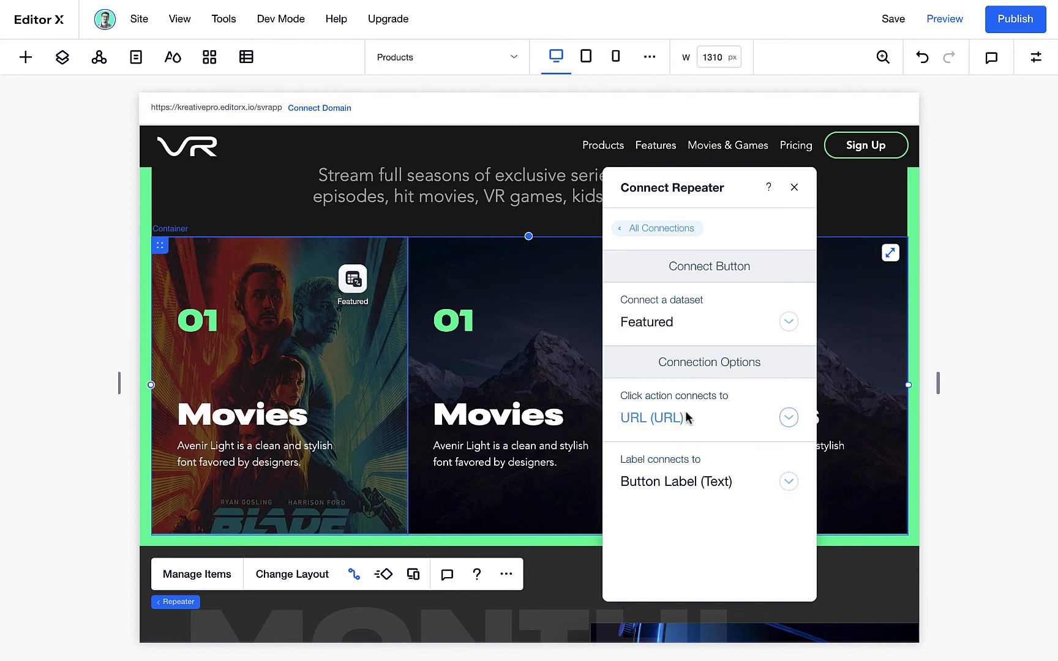
Step: Connect the repeater's remaining unconnected description text to the Summary (Text) field and close the connection settings
{"action": "left_click", "coordinate": [631, 229]}
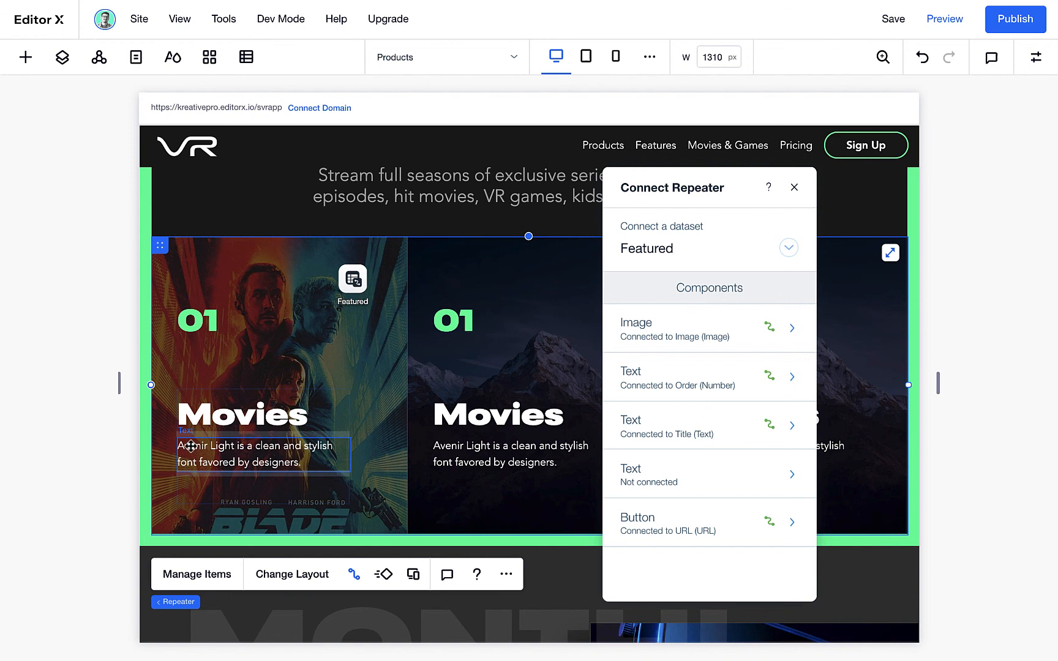
{"action": "left_click", "coordinate": [790, 481]}
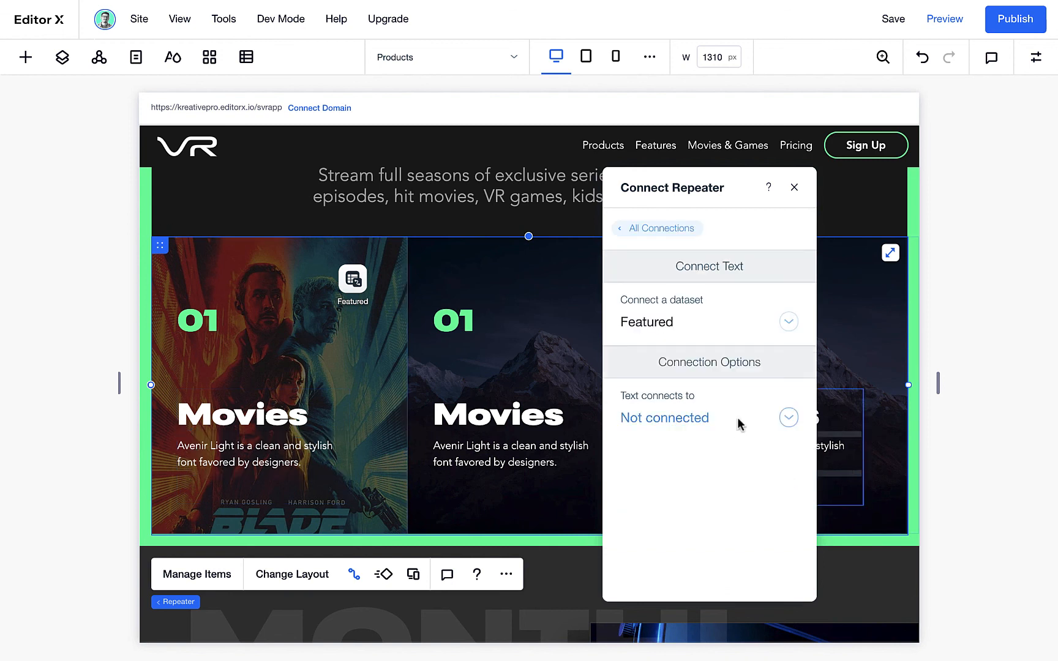
{"action": "left_click", "coordinate": [787, 418]}
{"action": "left_click", "coordinate": [701, 504]}
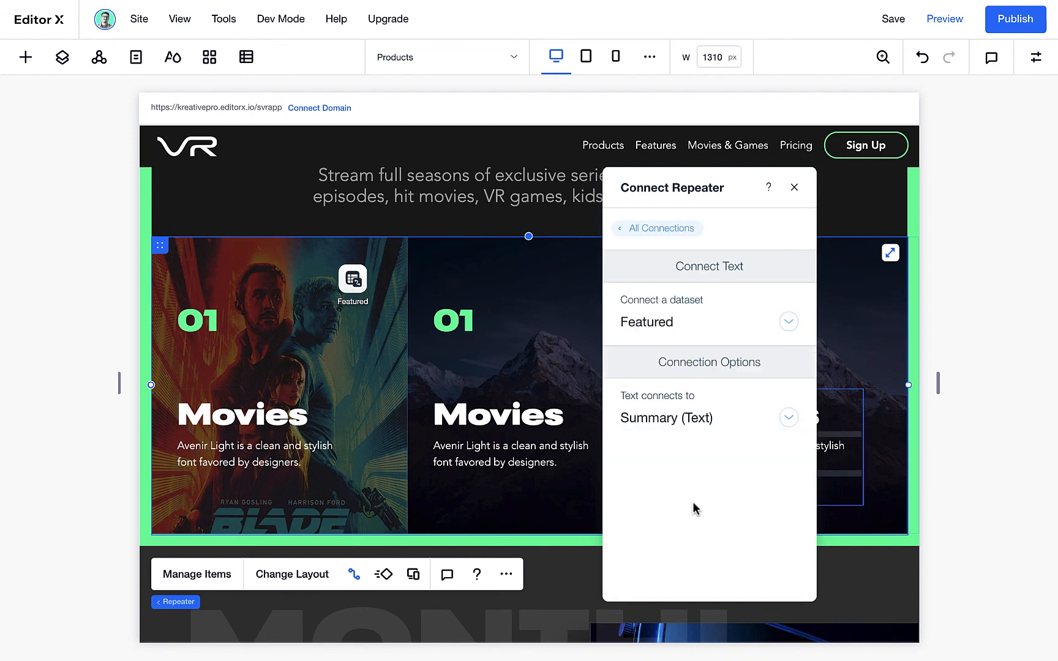
{"action": "left_click", "coordinate": [794, 189]}
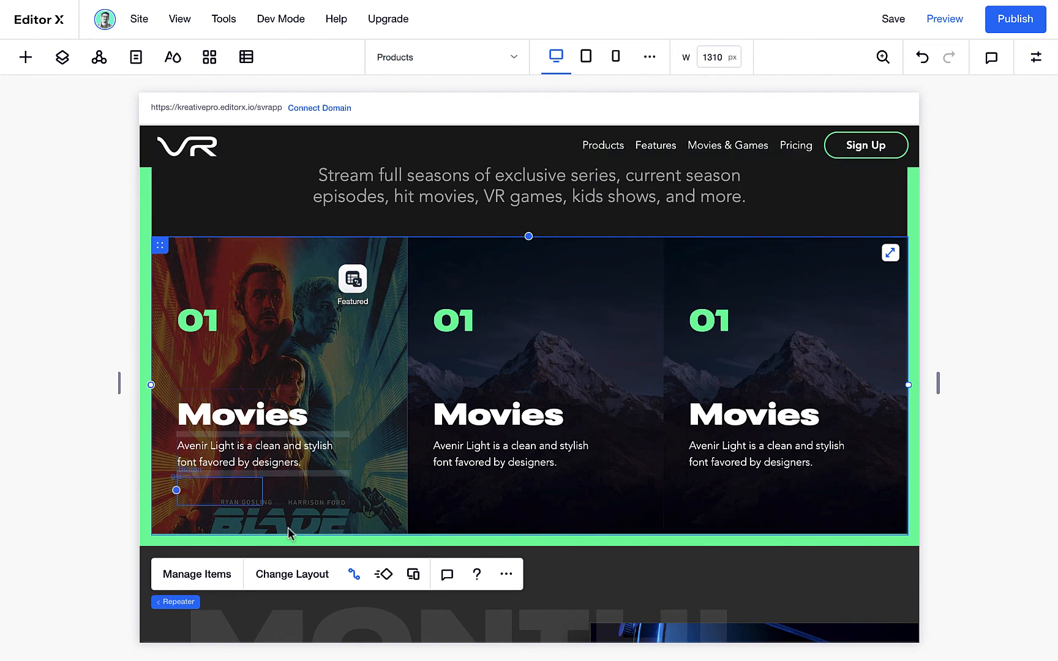
Step: Preview the Products page and browse the repeater cards in both directions to check their images, numbers, titles, descriptions and buttons
{"action": "left_click", "coordinate": [934, 27]}
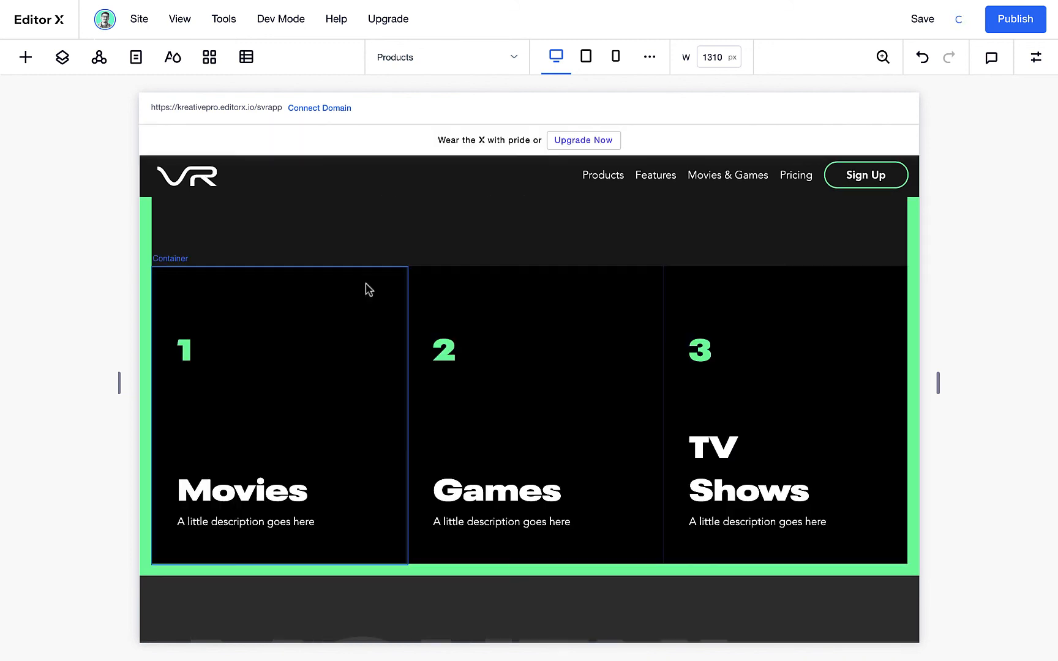
{"action": "scroll", "coordinate": [274, 341], "scroll_direction": "up", "scroll_amount": 3}
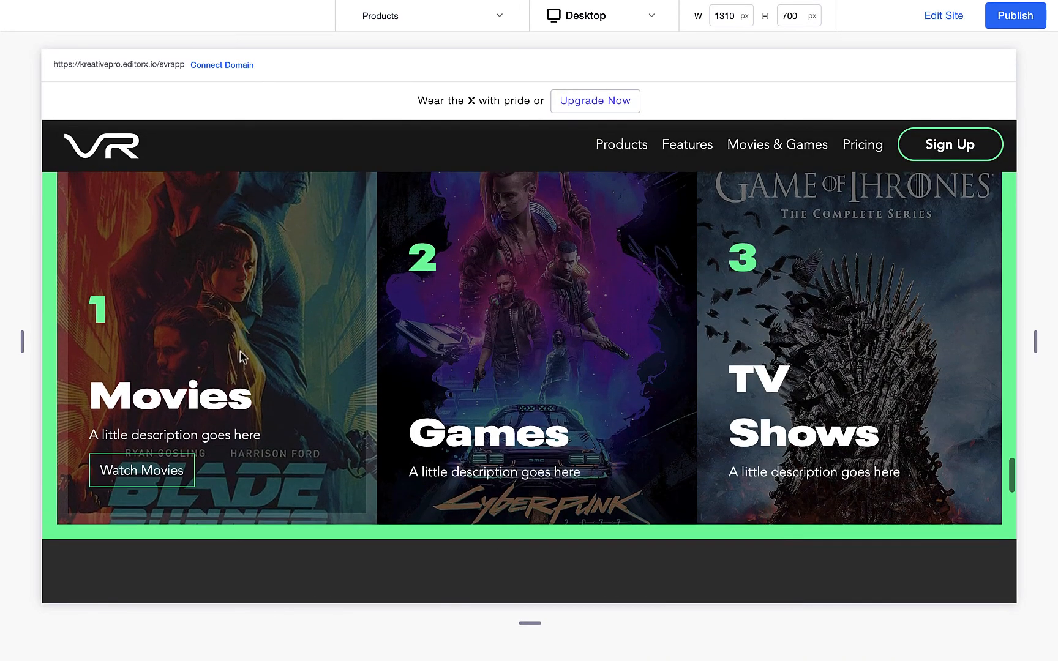
{"action": "scroll", "coordinate": [232, 376], "scroll_direction": "down", "scroll_amount": 1}
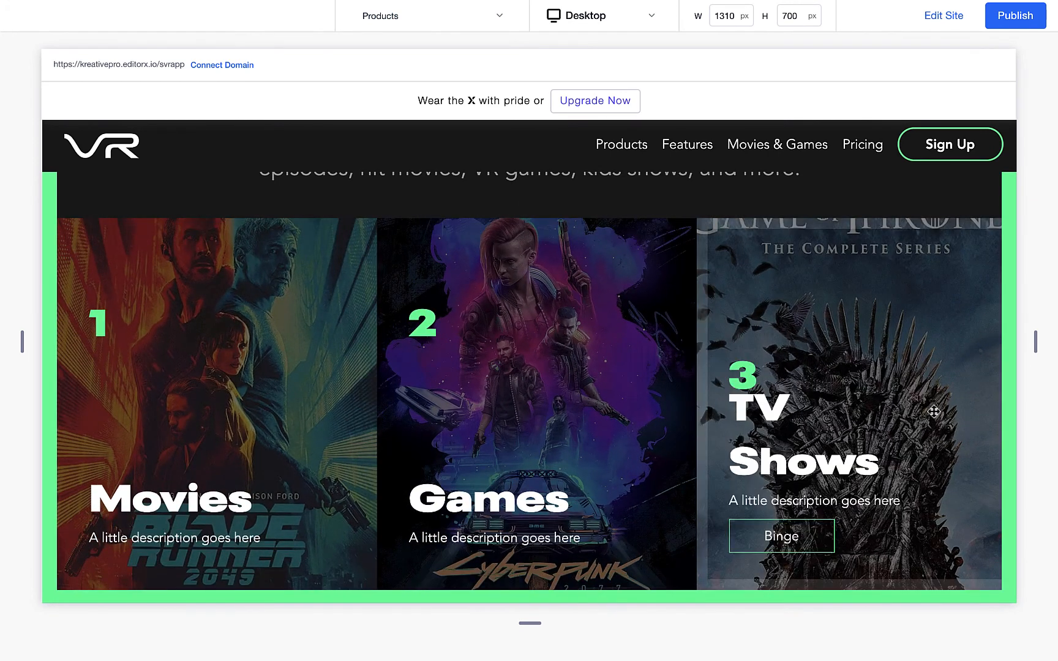
{"action": "scroll", "coordinate": [866, 363], "scroll_direction": "right", "scroll_amount": 10}
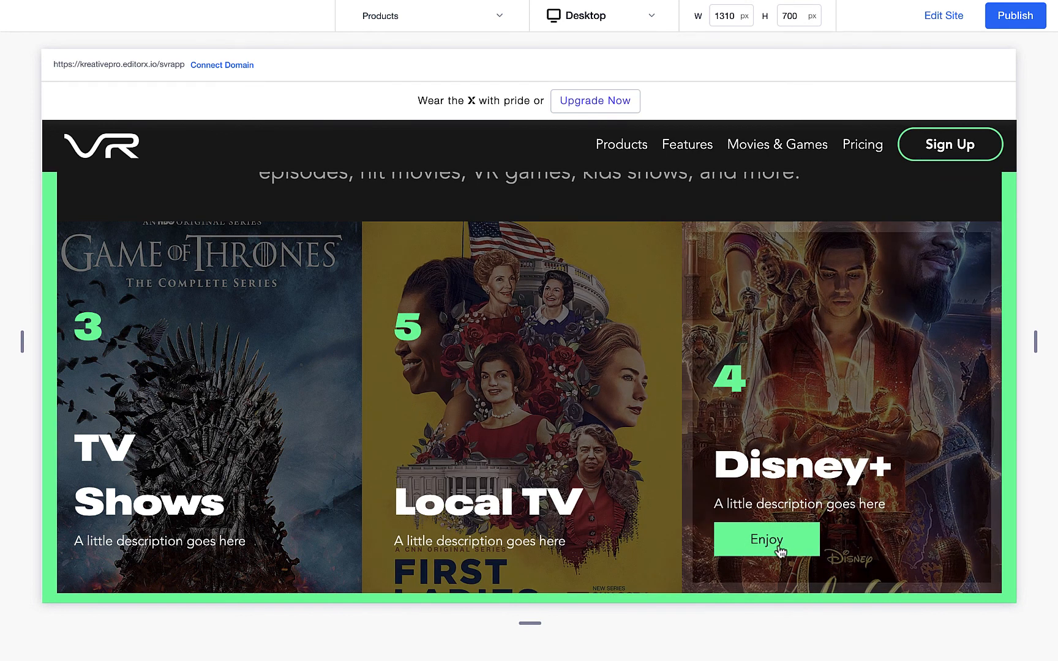
{"action": "scroll", "coordinate": [613, 545], "scroll_direction": "left", "scroll_amount": 8}
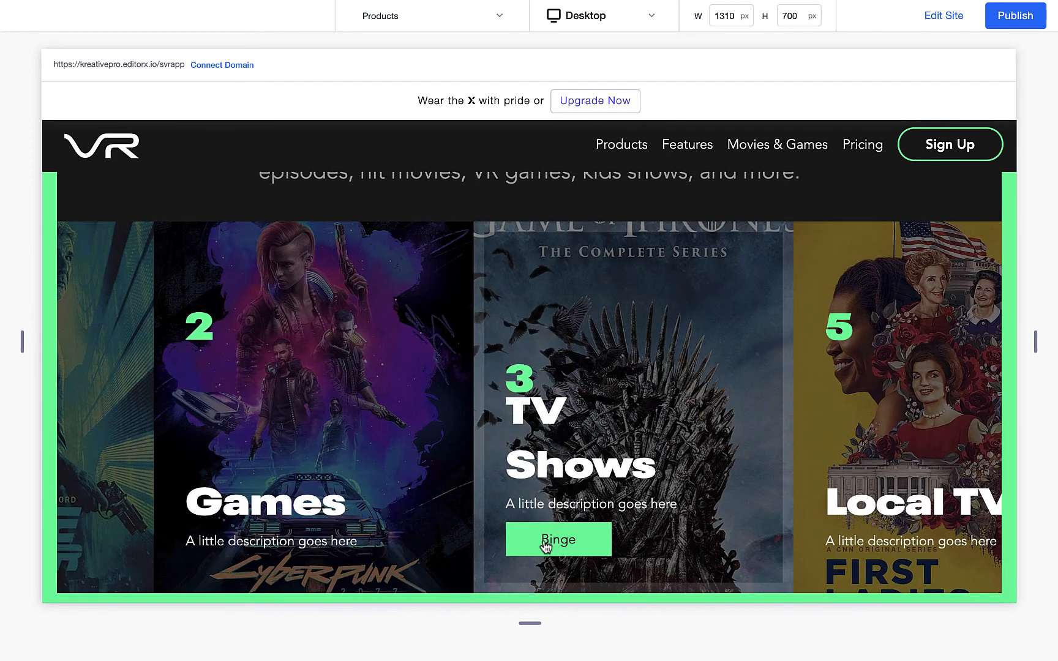
{"action": "scroll", "coordinate": [453, 541], "scroll_direction": "left", "scroll_amount": 3}
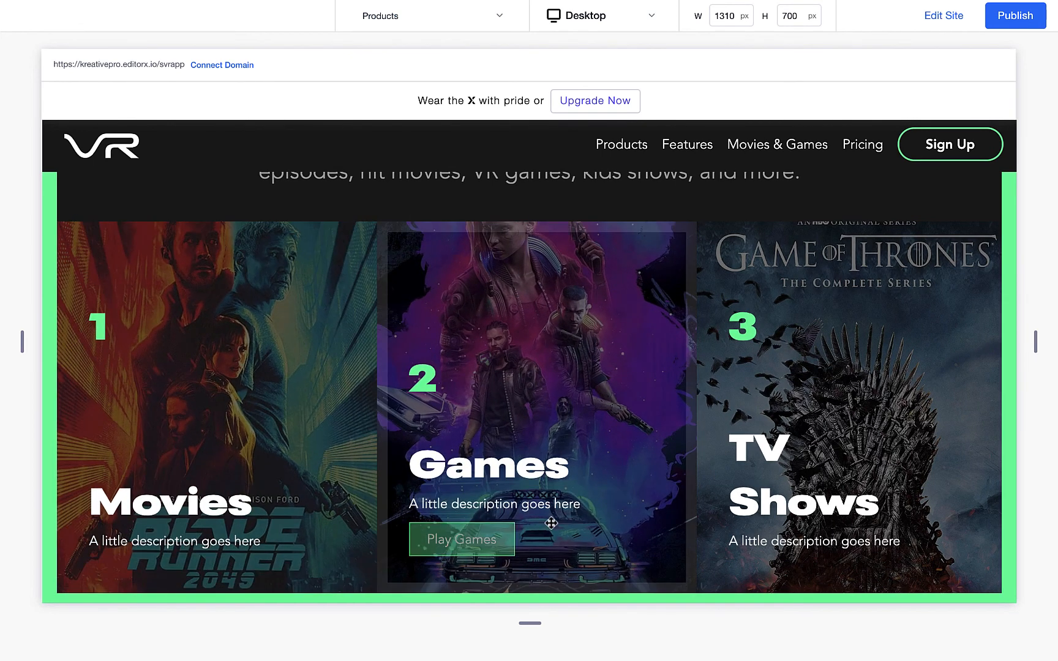
{"action": "scroll", "coordinate": [629, 441], "scroll_direction": "right", "scroll_amount": 8}
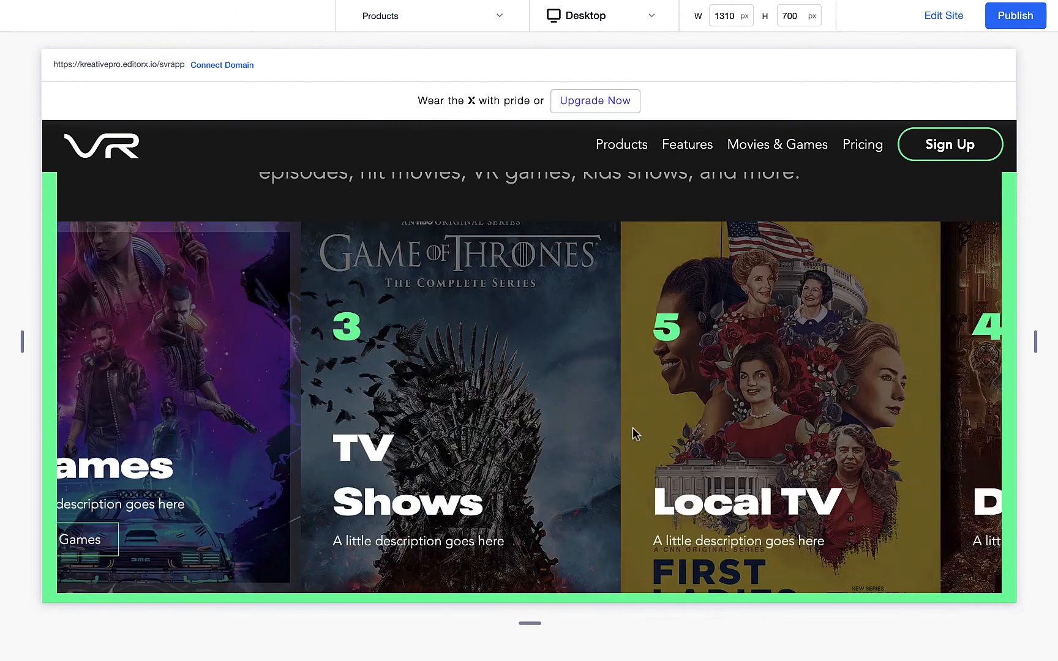